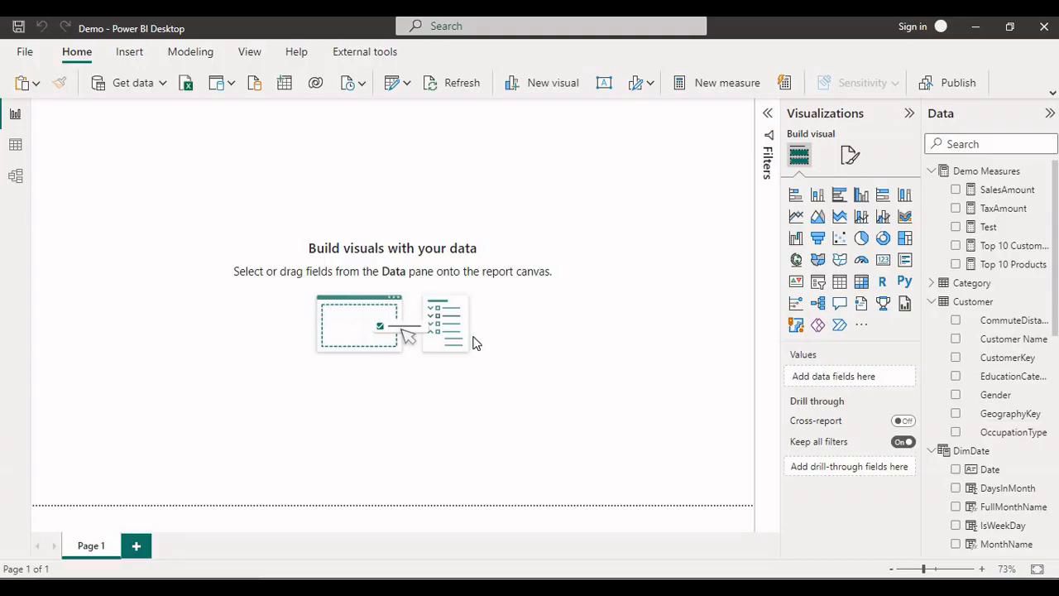
Start a new data group on the MonthName field of the DimDate table and name it DemoGroup.
scroll(981, 381, "down", 3)
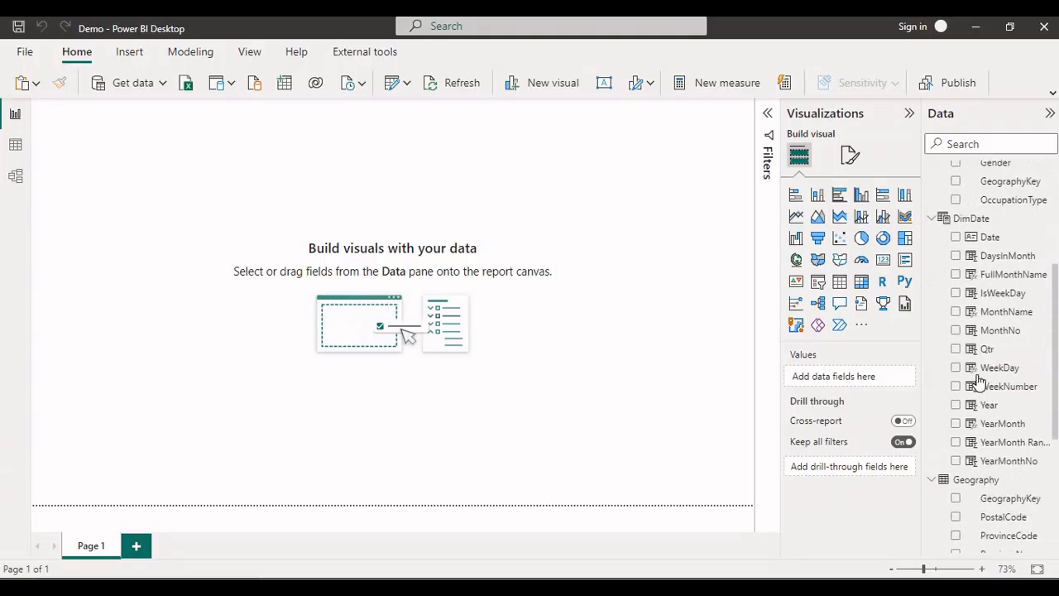
left_click(1003, 311)
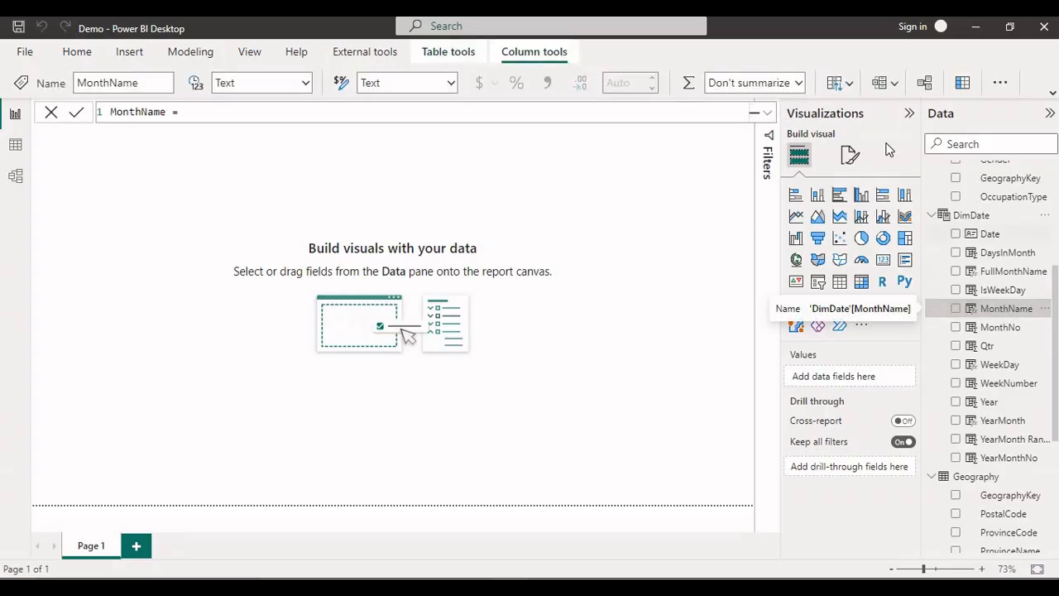
left_click(885, 83)
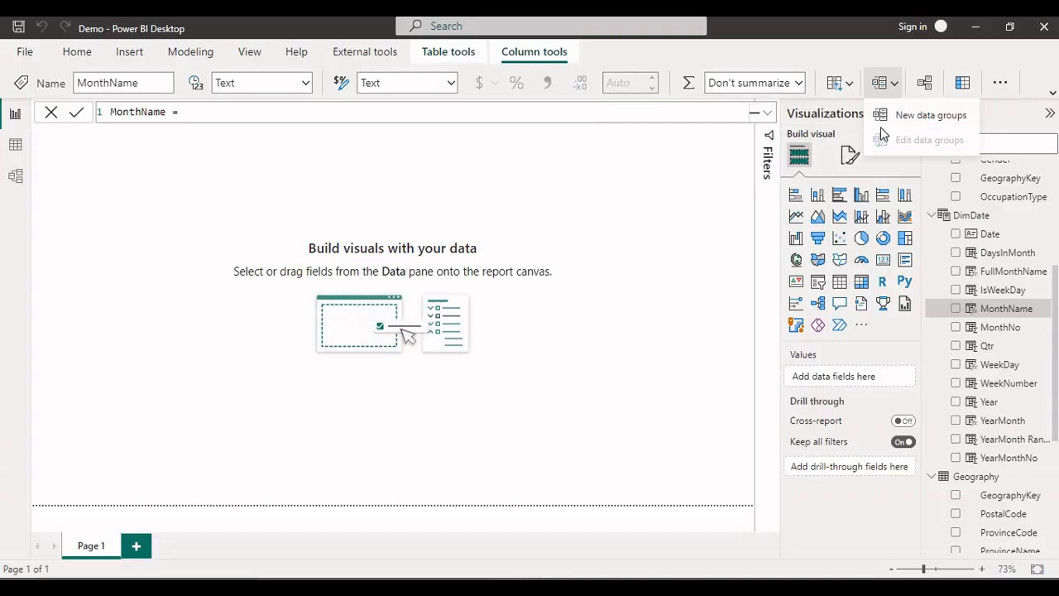
left_click(921, 117)
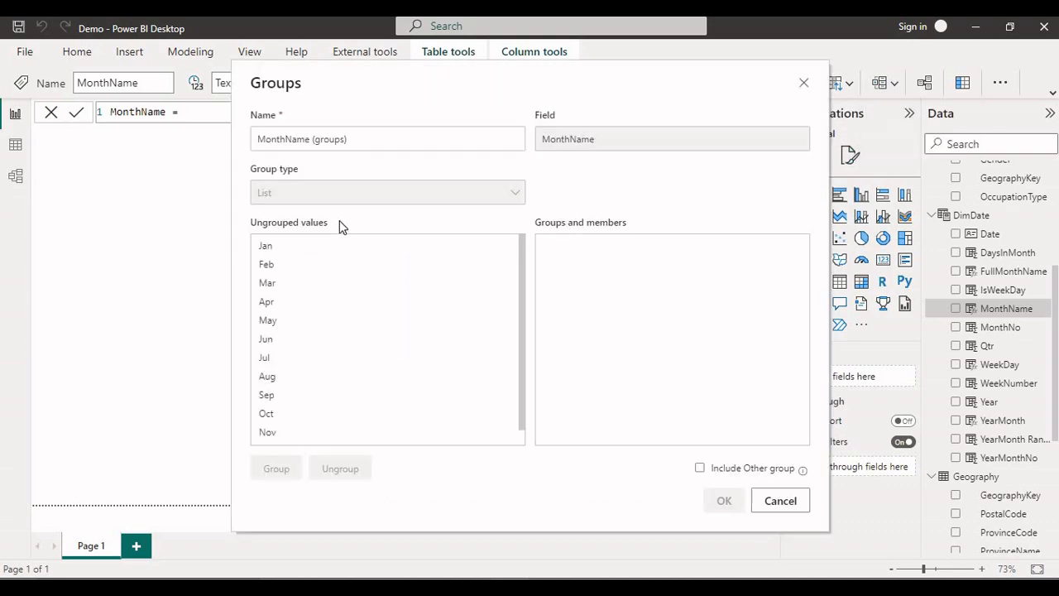
left_click_drag(367, 141, 231, 141)
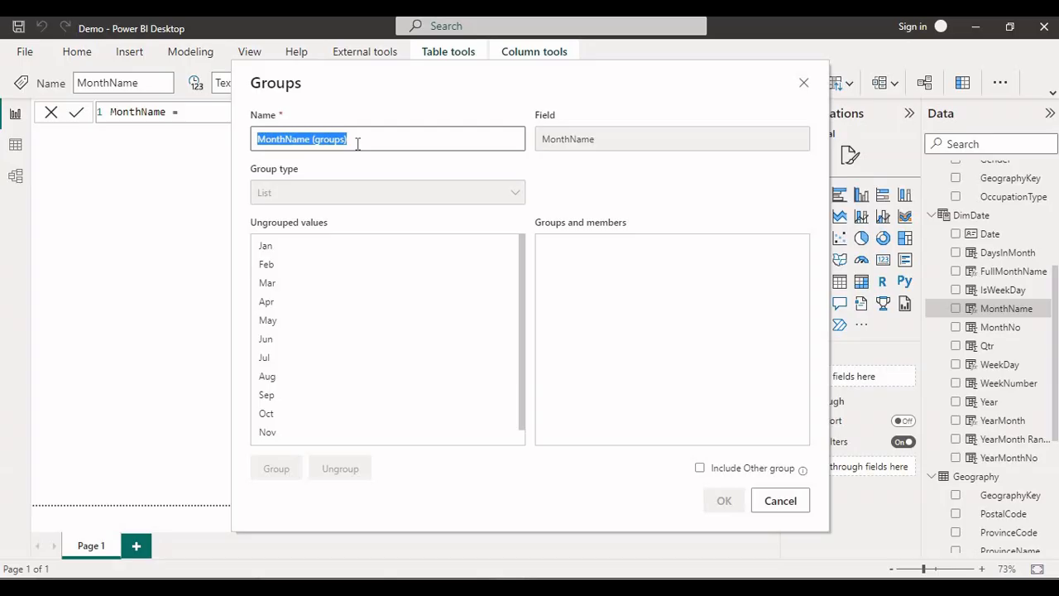
type("DemoGroup")
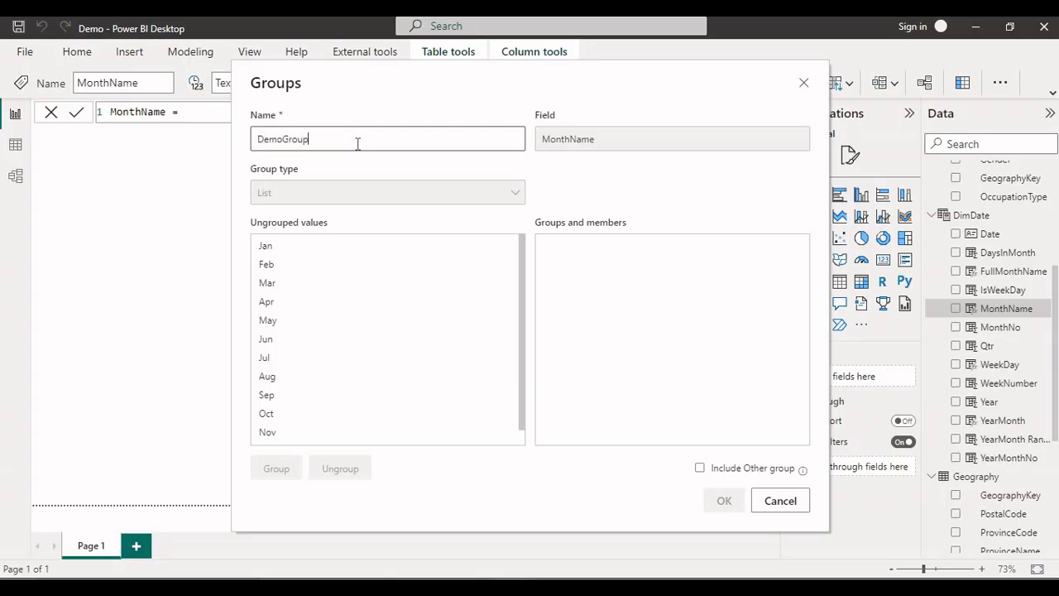
Group the values Jan, Feb and Mar together and name the group First_Group.
left_click(277, 250)
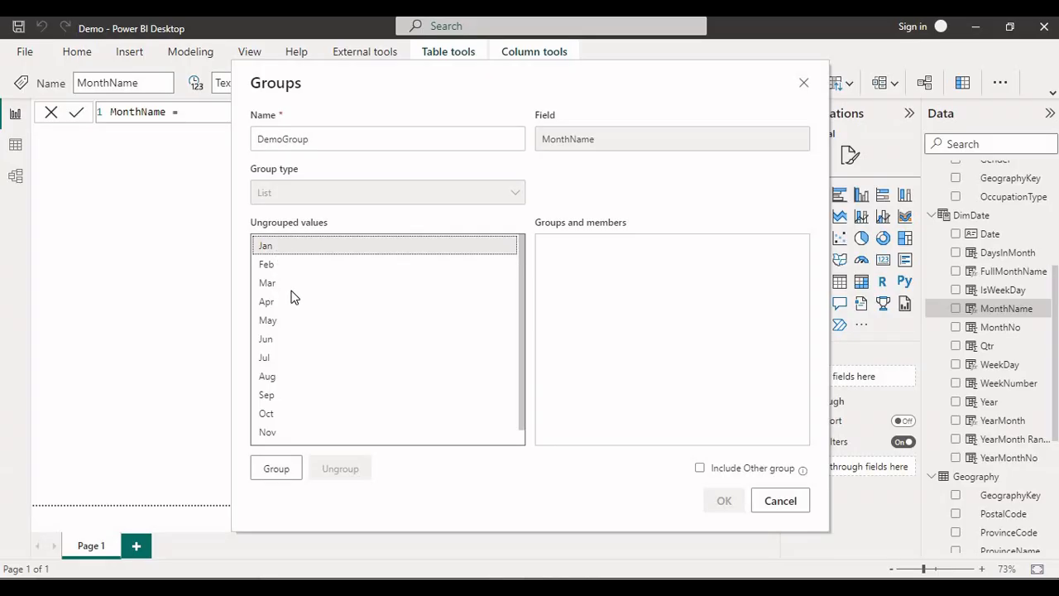
left_click(279, 285, "shift")
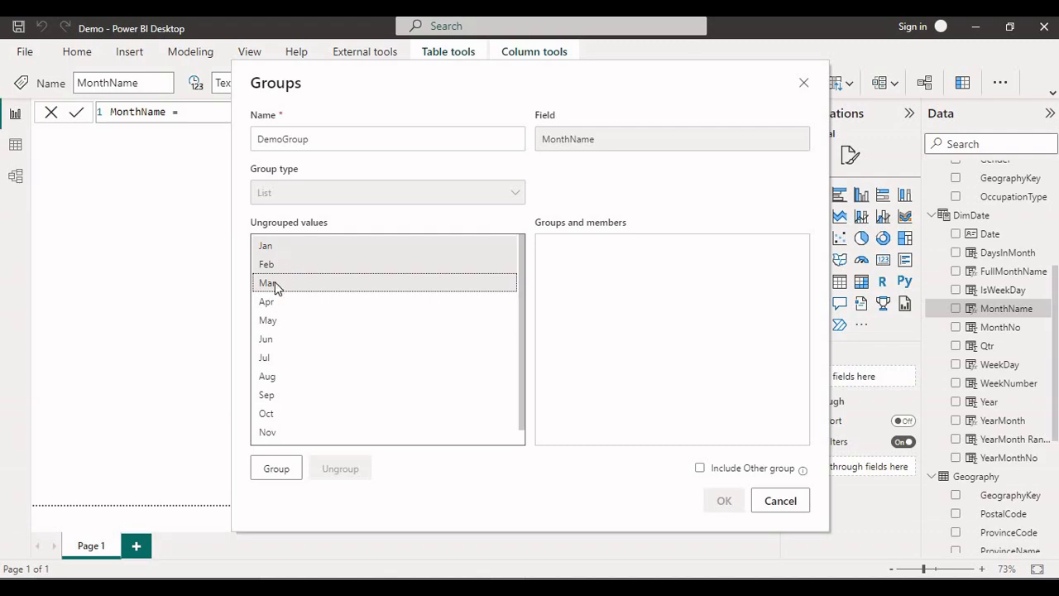
left_click(277, 472)
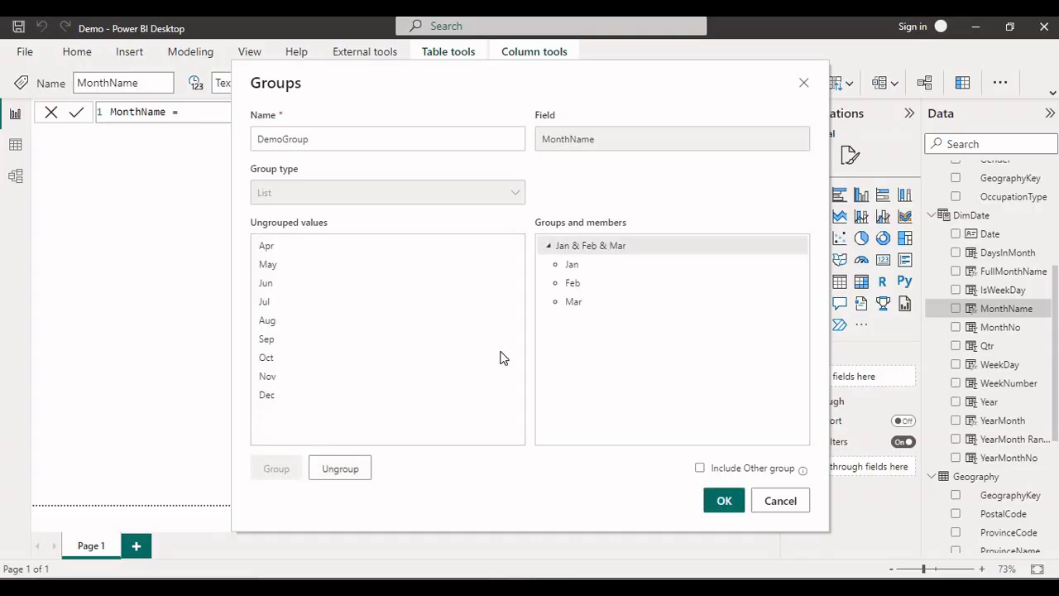
left_click(548, 247)
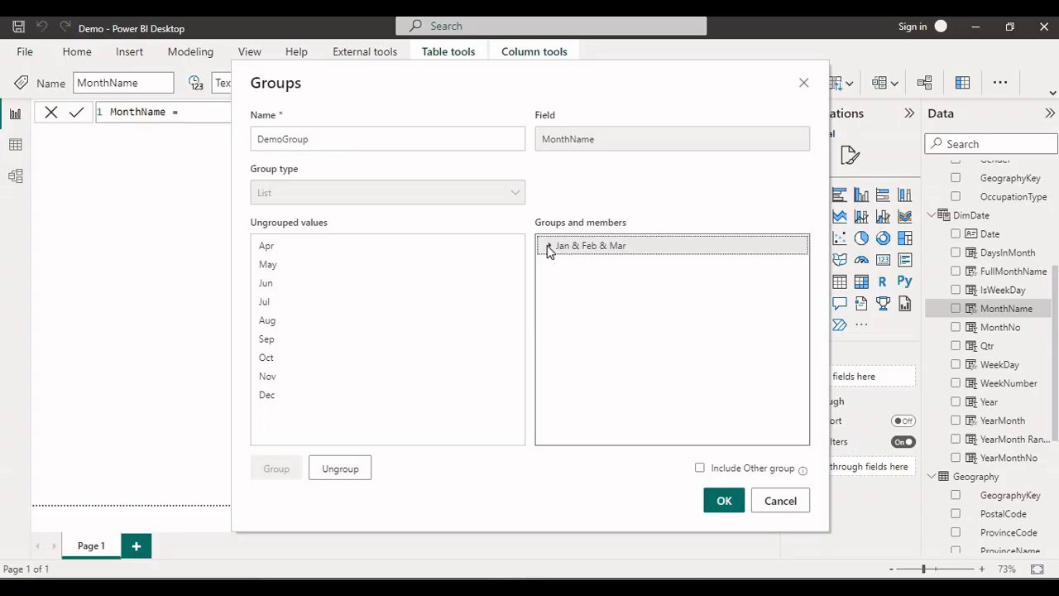
left_click(548, 247)
double_click(586, 247)
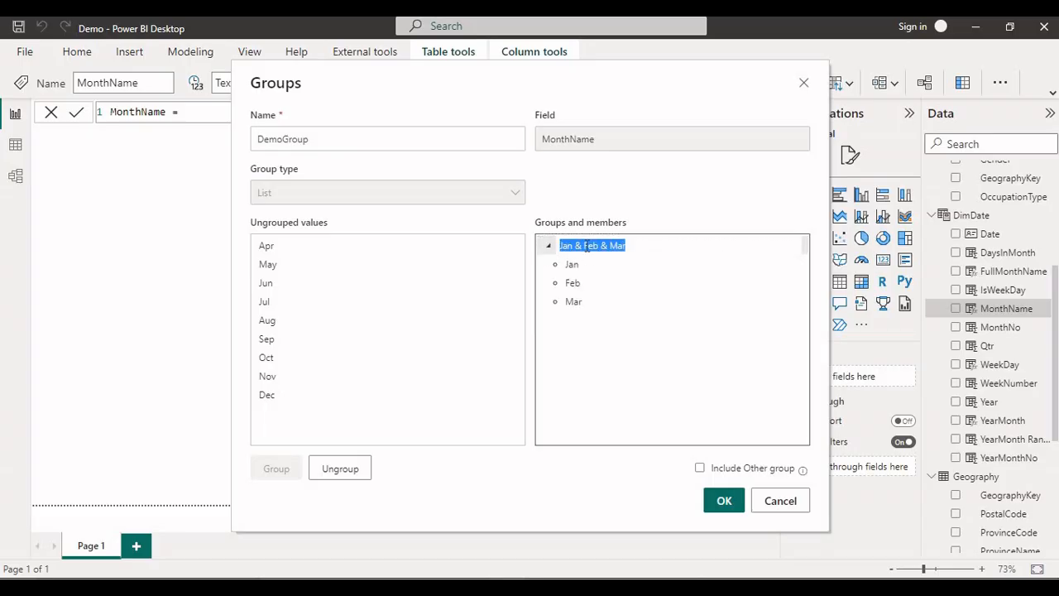
type("First")
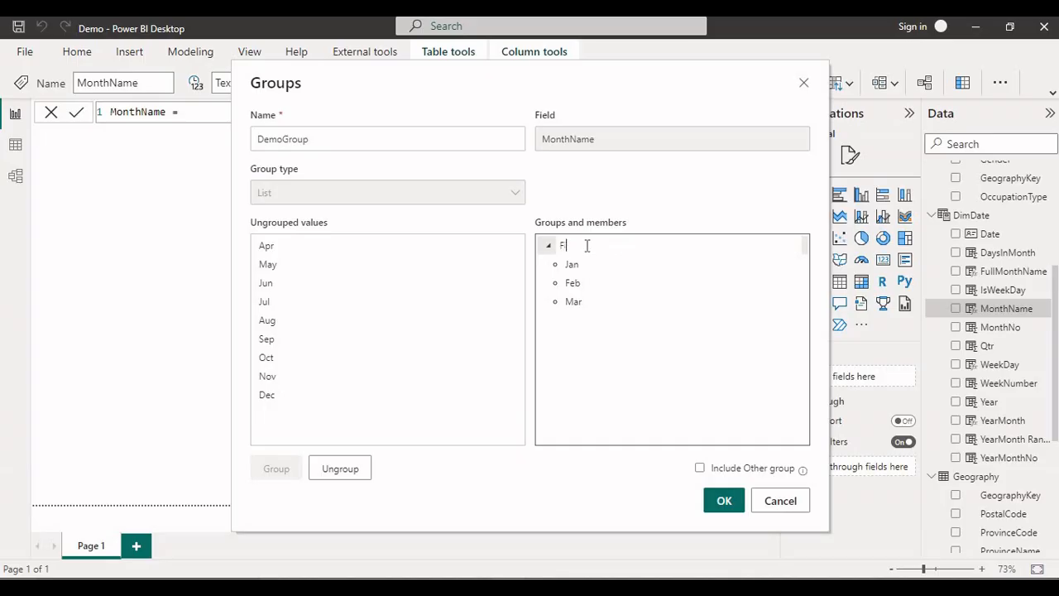
type("_Group")
key("Return")
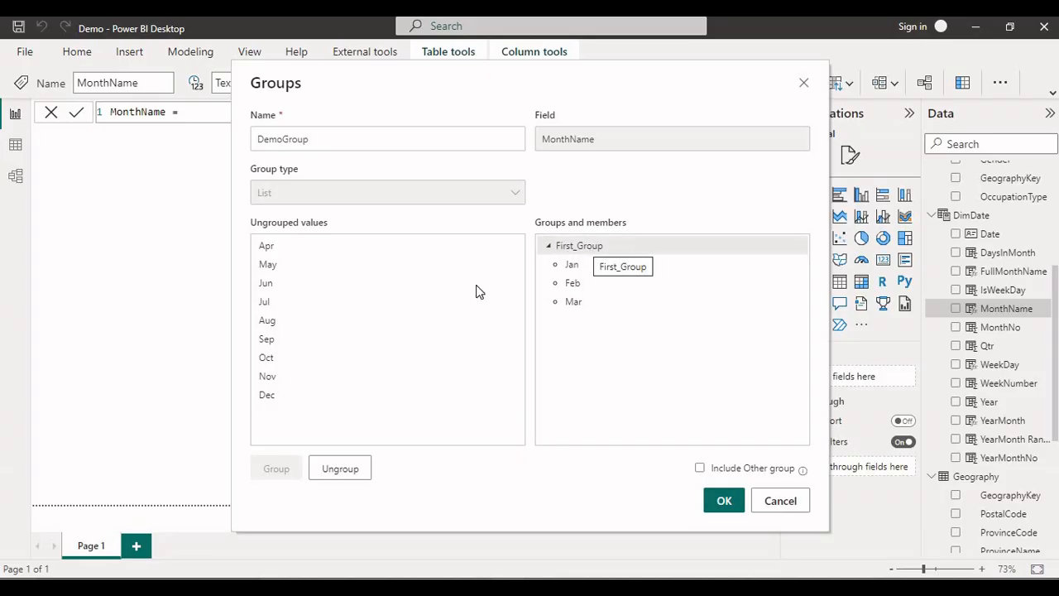
Group the values Apr, May and Jun together and name the group Second_Group.
left_click(280, 251)
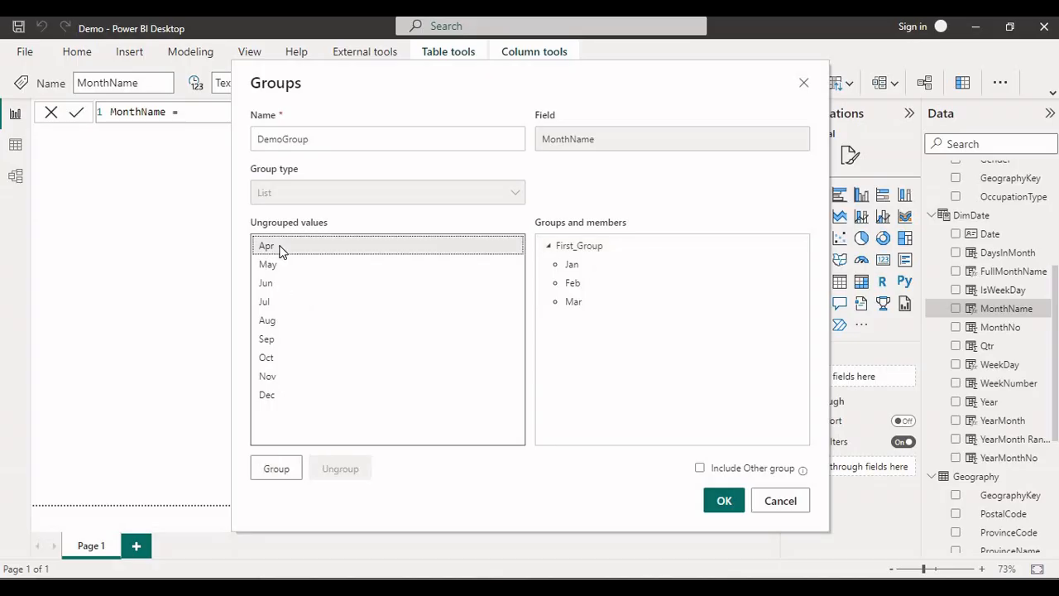
key("shift+Down")
key("shift+Down")
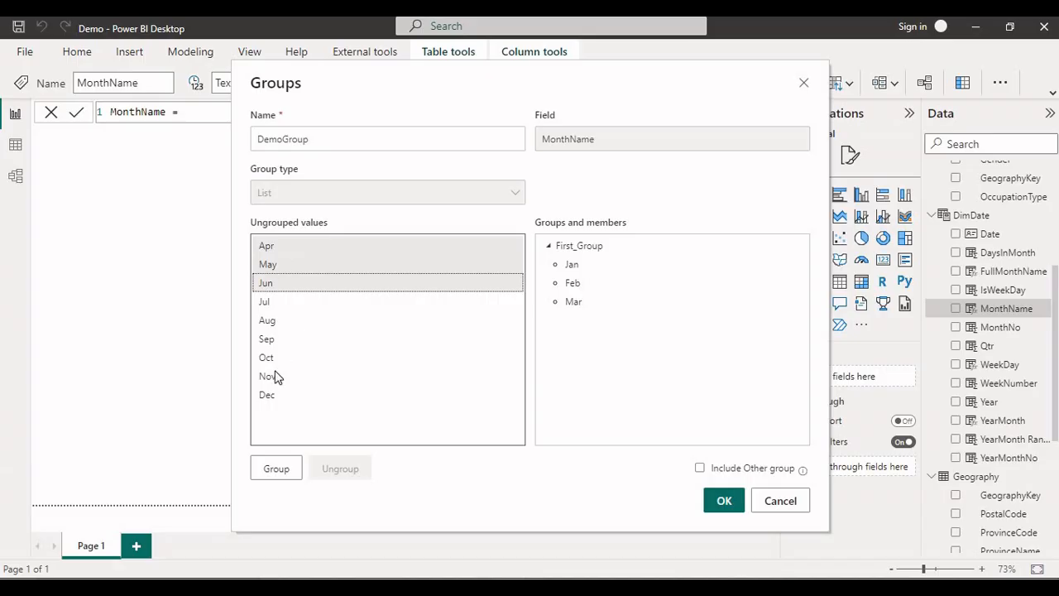
left_click(276, 468)
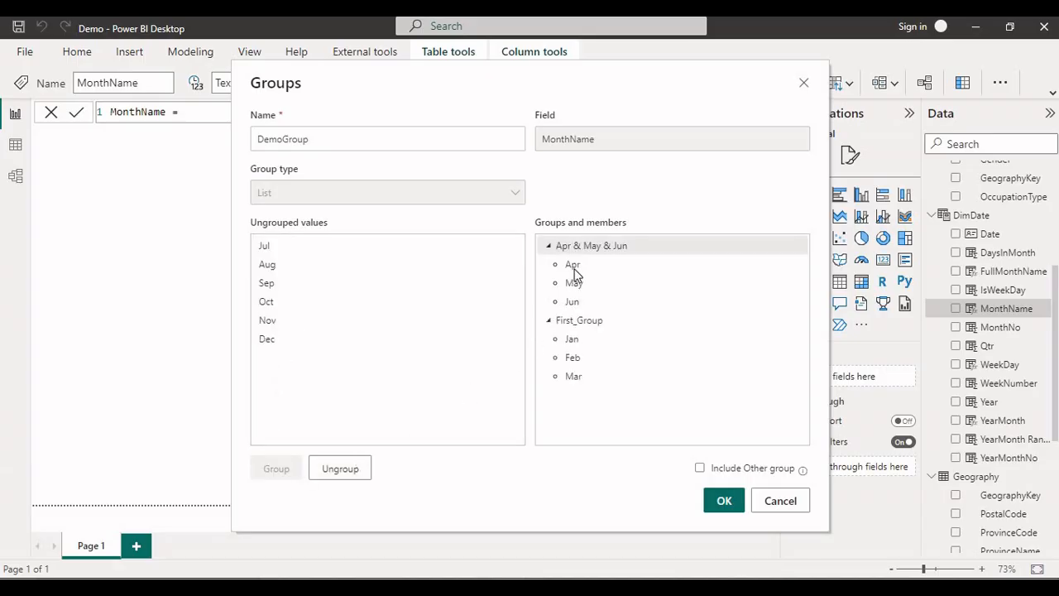
left_click(598, 245)
left_click(597, 245)
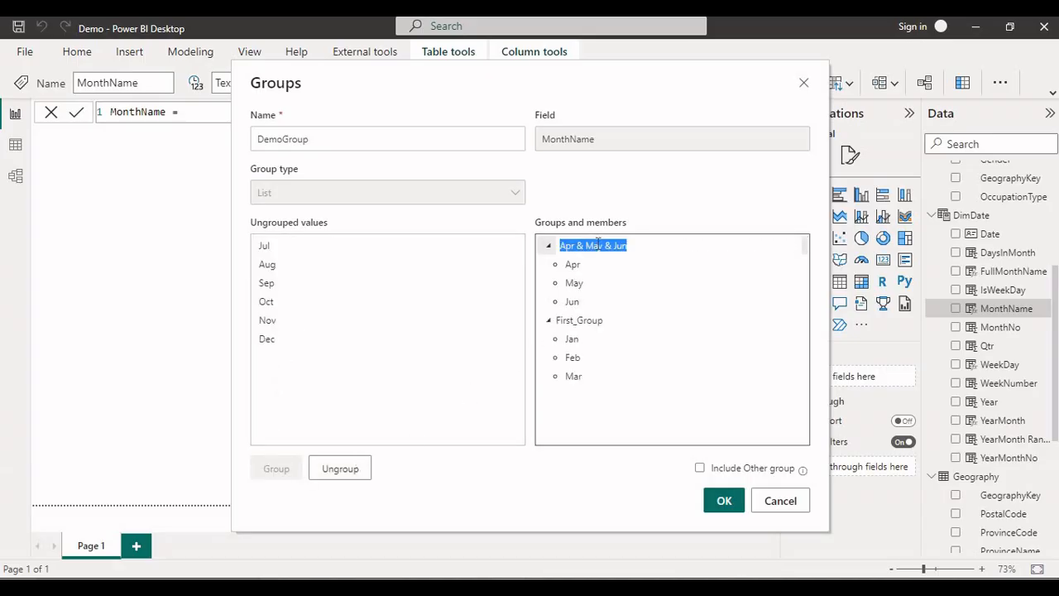
key("BackSpace")
type("Second_")
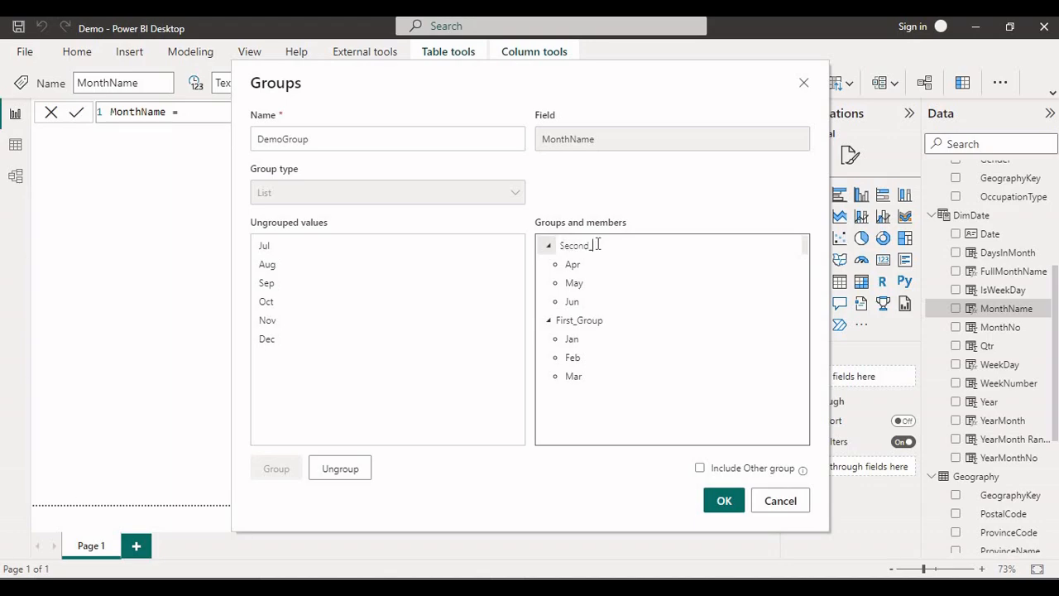
type("Group")
key("Return")
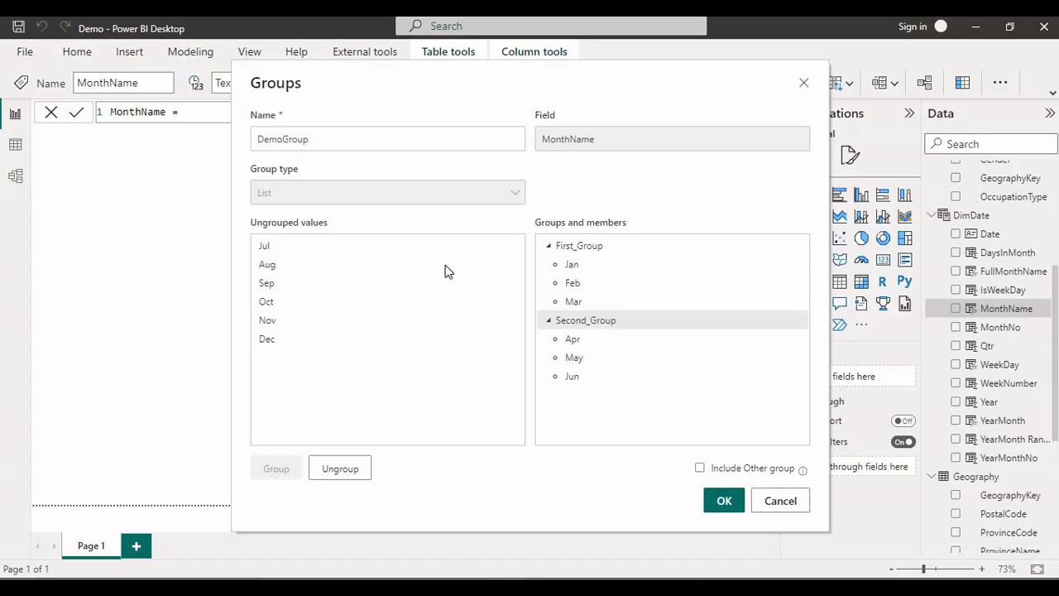
Group the values Jul, Aug and Sep together and name the group Third_Group.
left_click(280, 252)
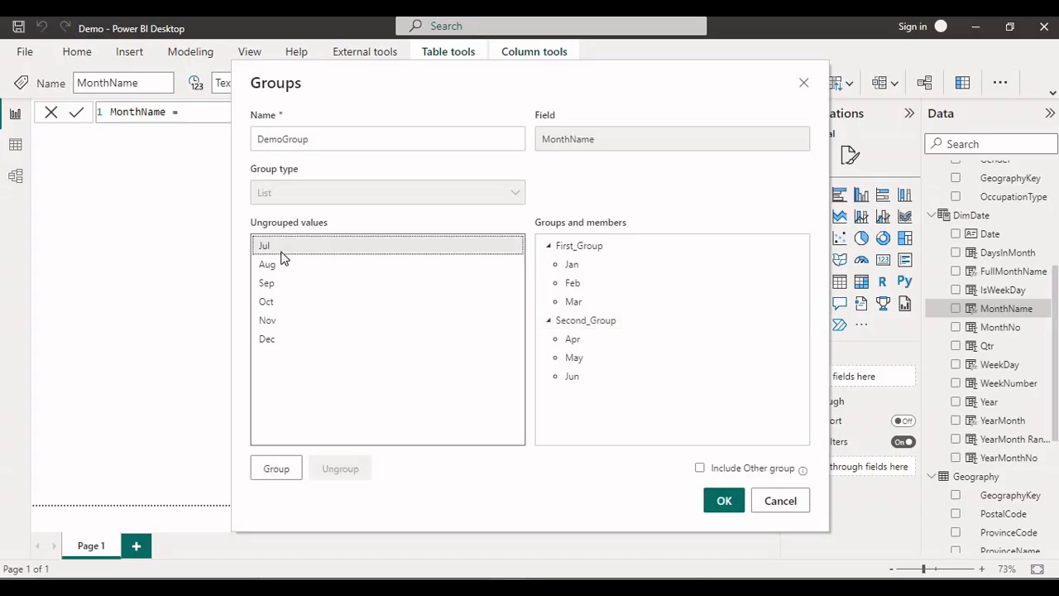
key("shift+Down")
key("shift+Down")
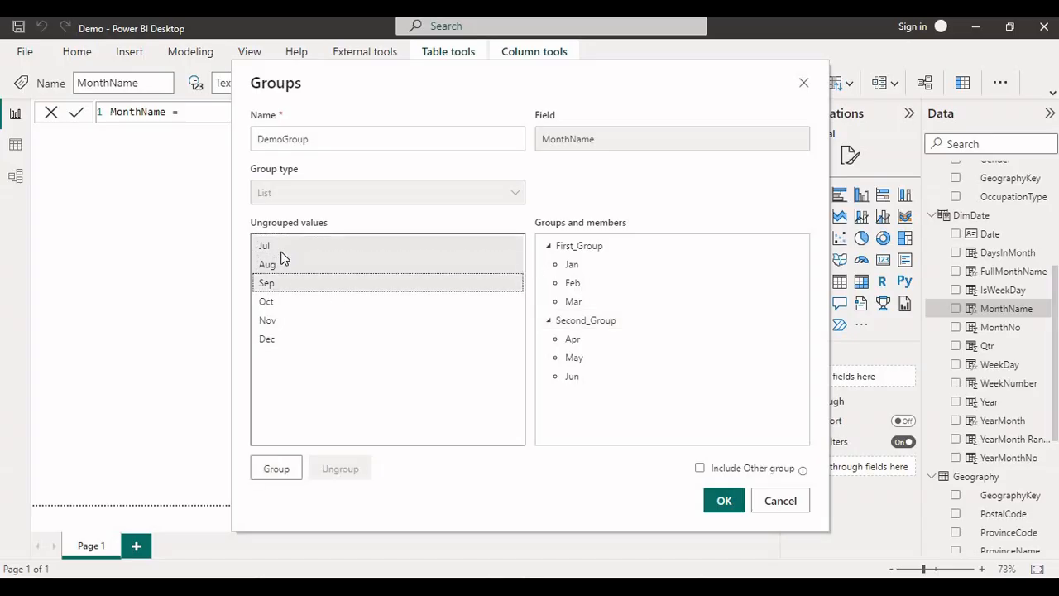
left_click(267, 468)
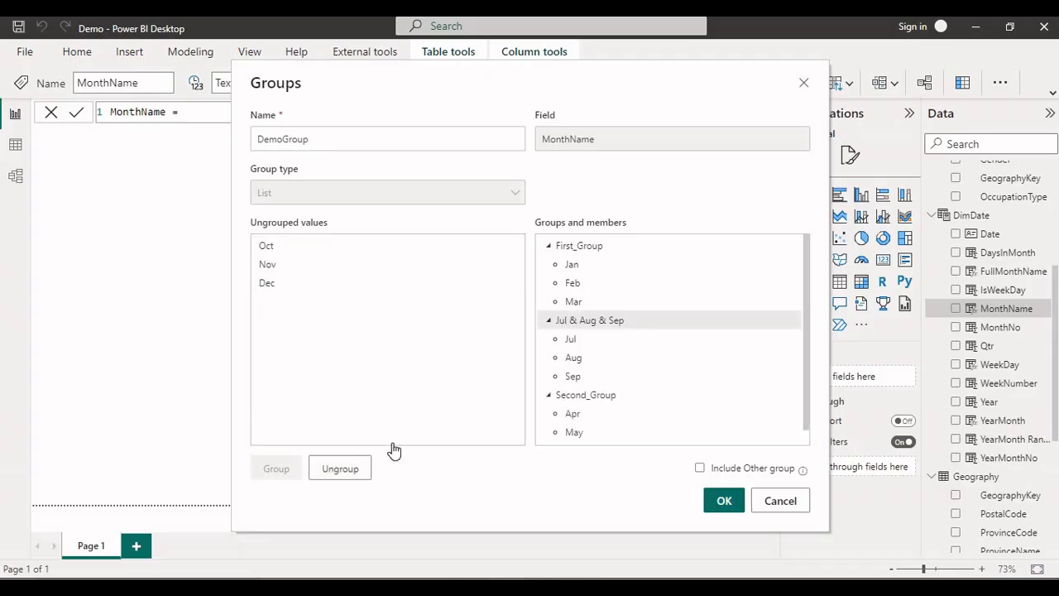
double_click(601, 323)
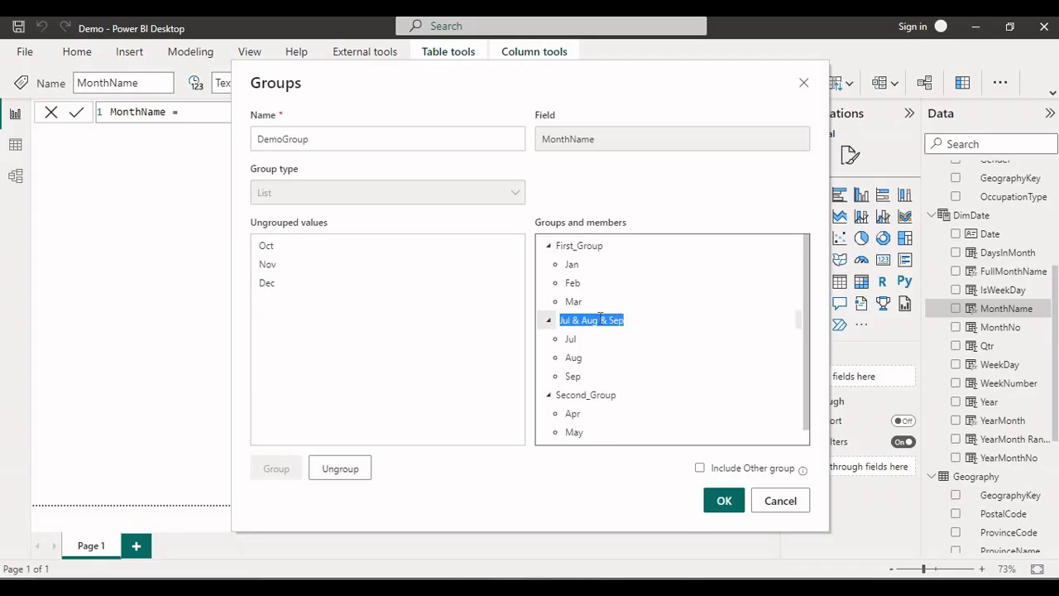
type("Third_Group")
left_click(370, 376)
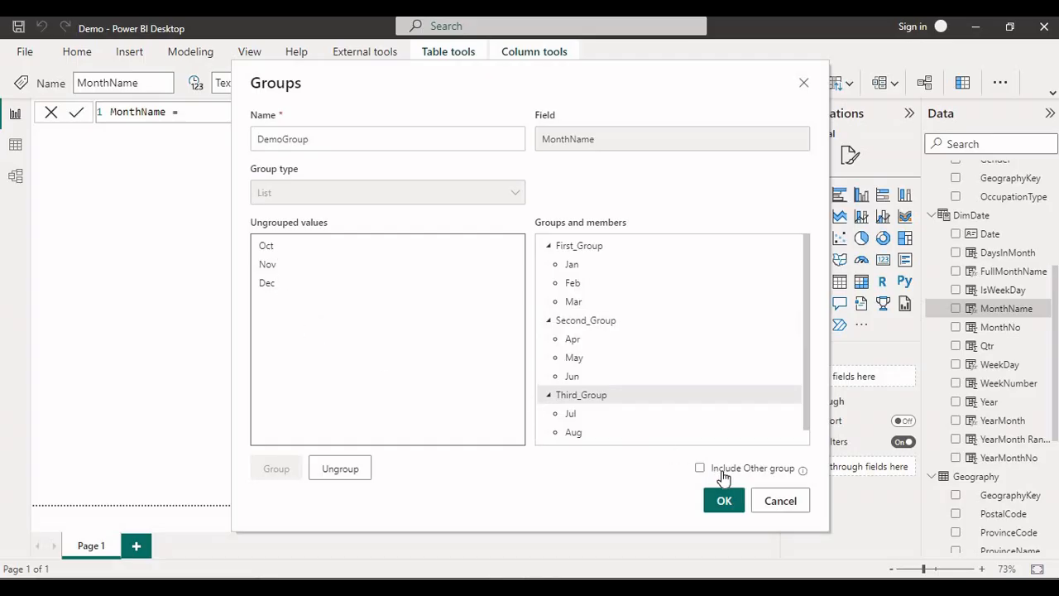
Try including an Other group for the remaining ungrouped months, and exclude it again.
scroll(677, 393, "down", 1)
scroll(675, 393, "up", 1)
scroll(632, 334, "down", 1)
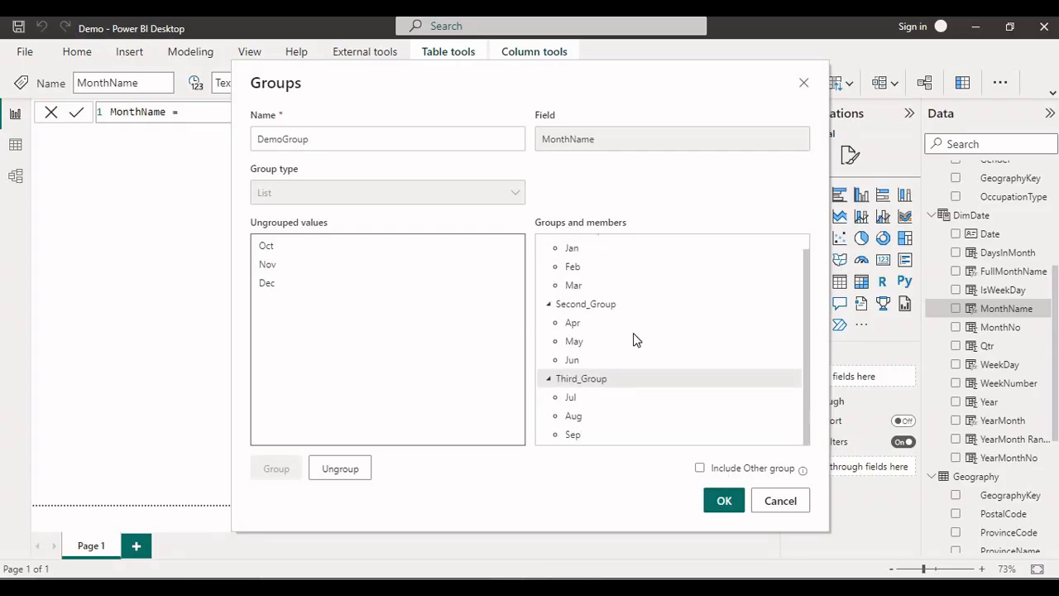
left_click(699, 469)
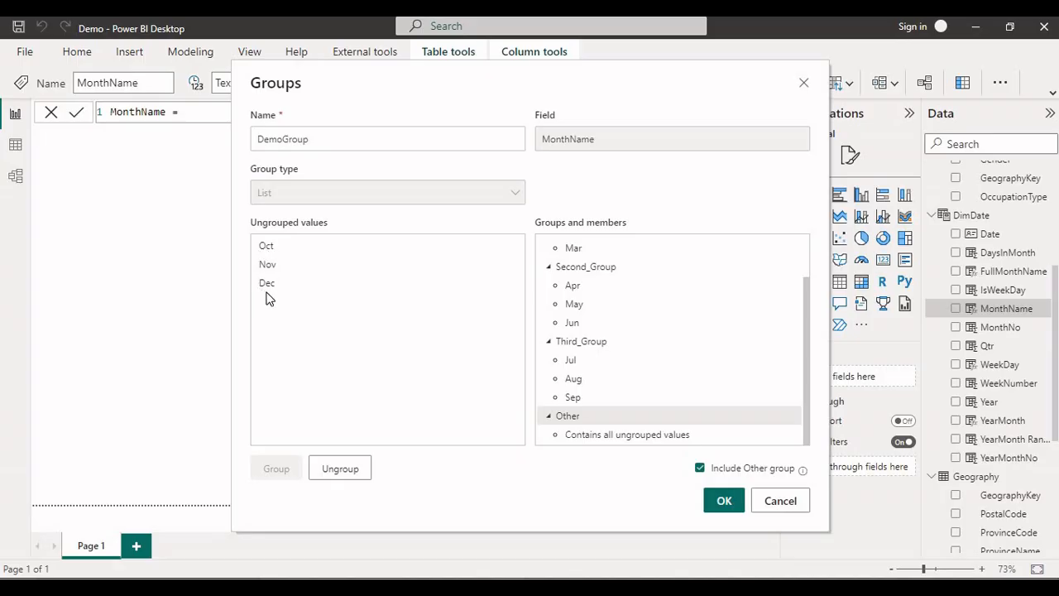
left_click(710, 469)
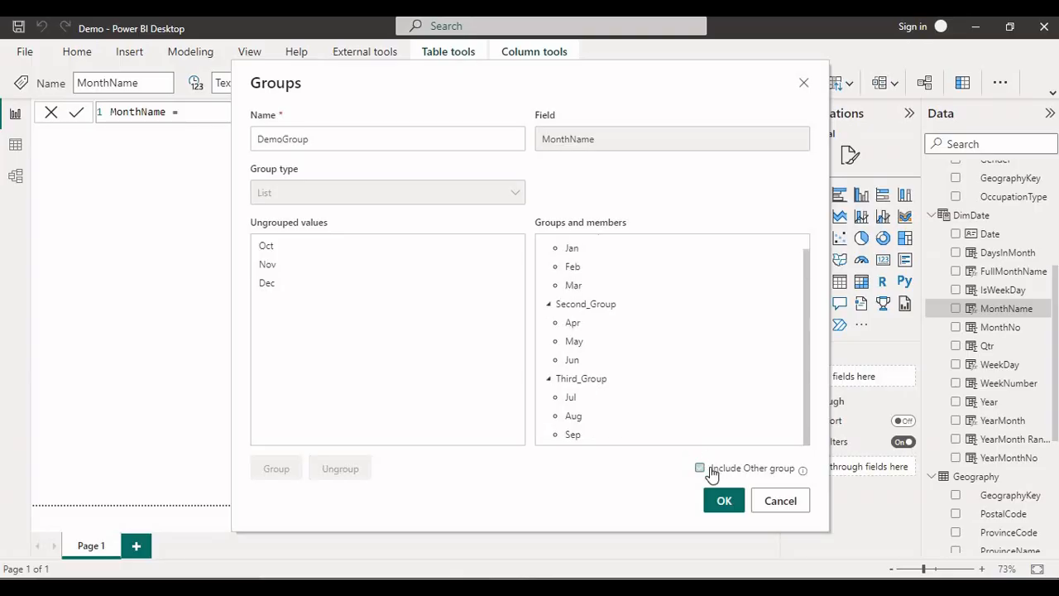
Group the values Oct, Nov and Dec together and name the group Fourth_Group.
left_click(278, 247)
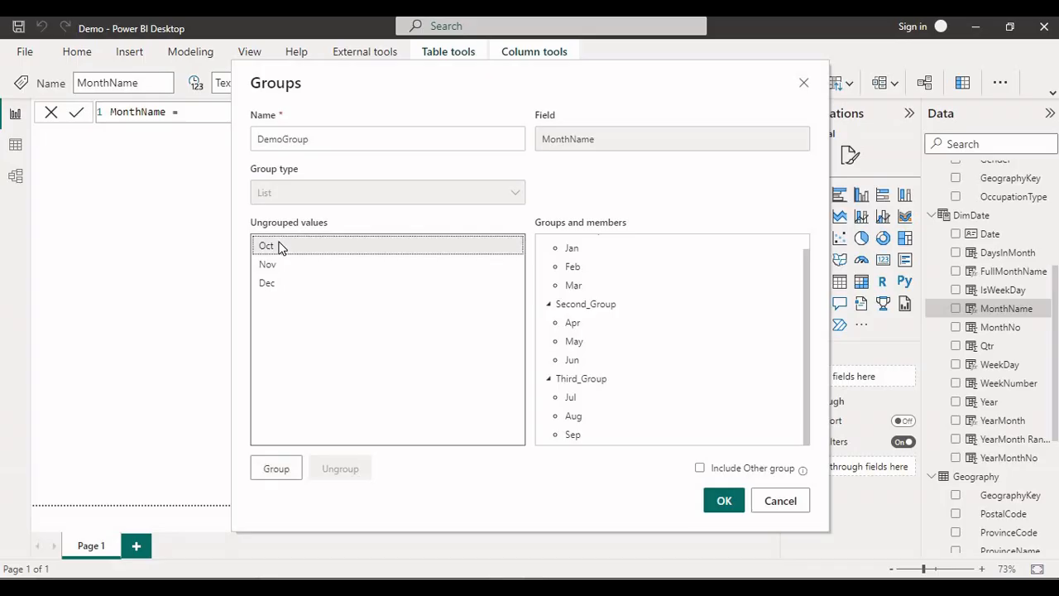
key("shift+Down")
key("shift+Down")
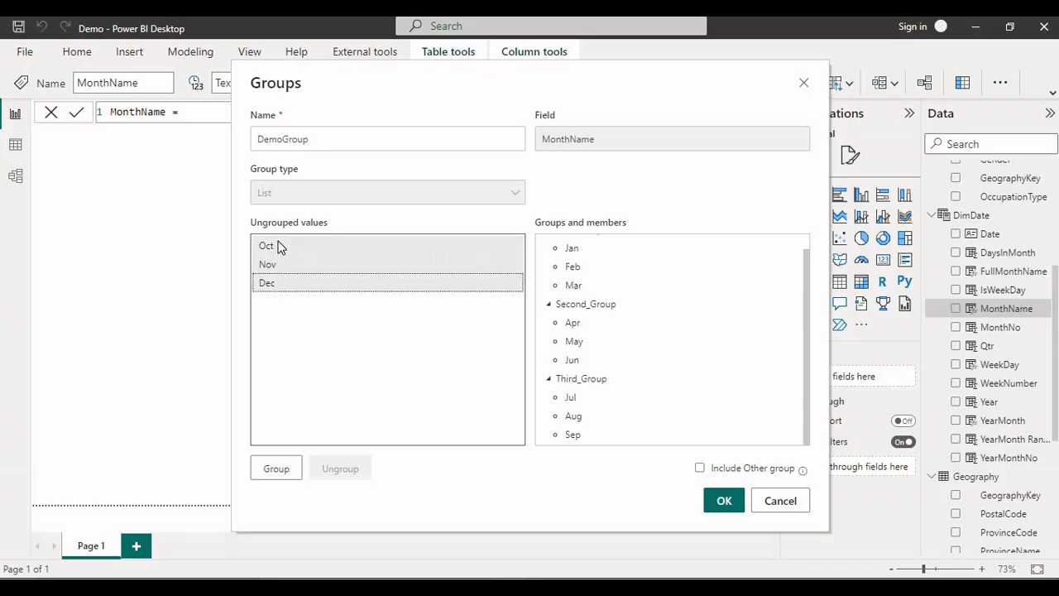
left_click(278, 467)
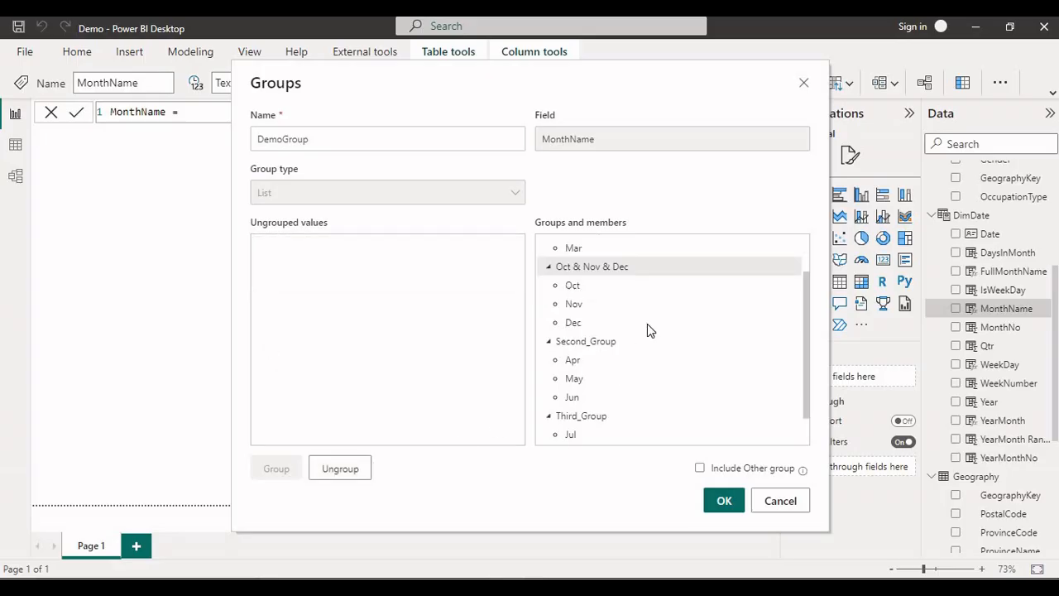
double_click(628, 269)
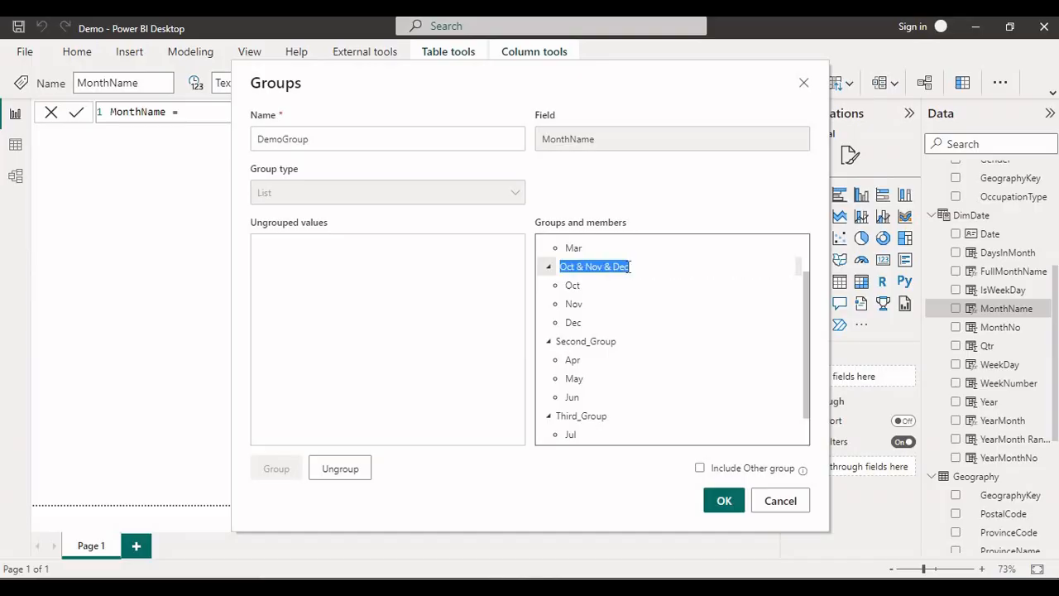
type("Fourth_")
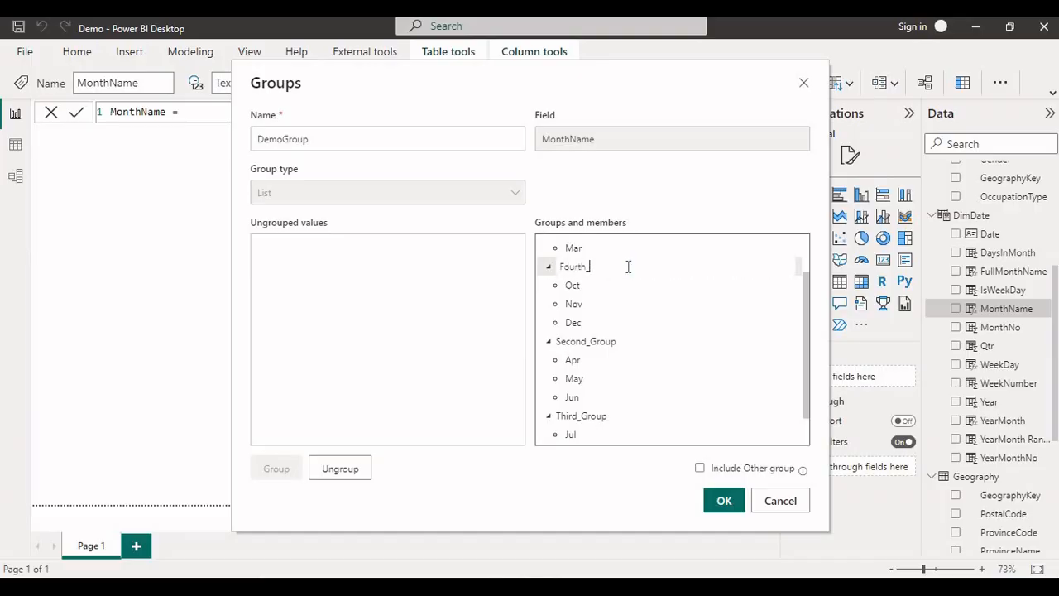
type("Group")
key("Return")
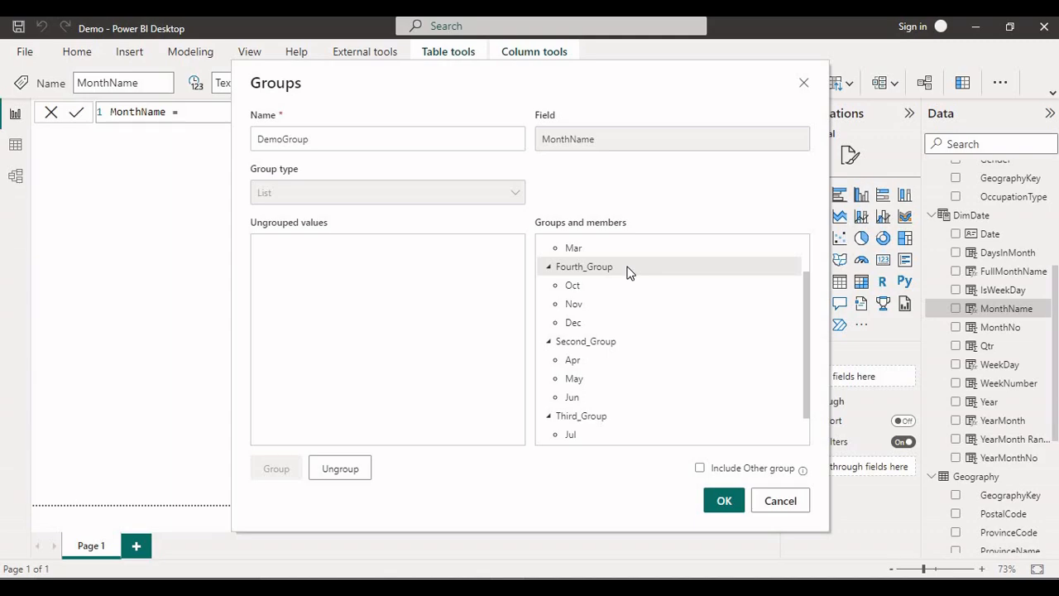
Collapse First_Group, Fourth_Group, Second_Group and Third_Group in the list of groups and members.
scroll(627, 273, "up", 1)
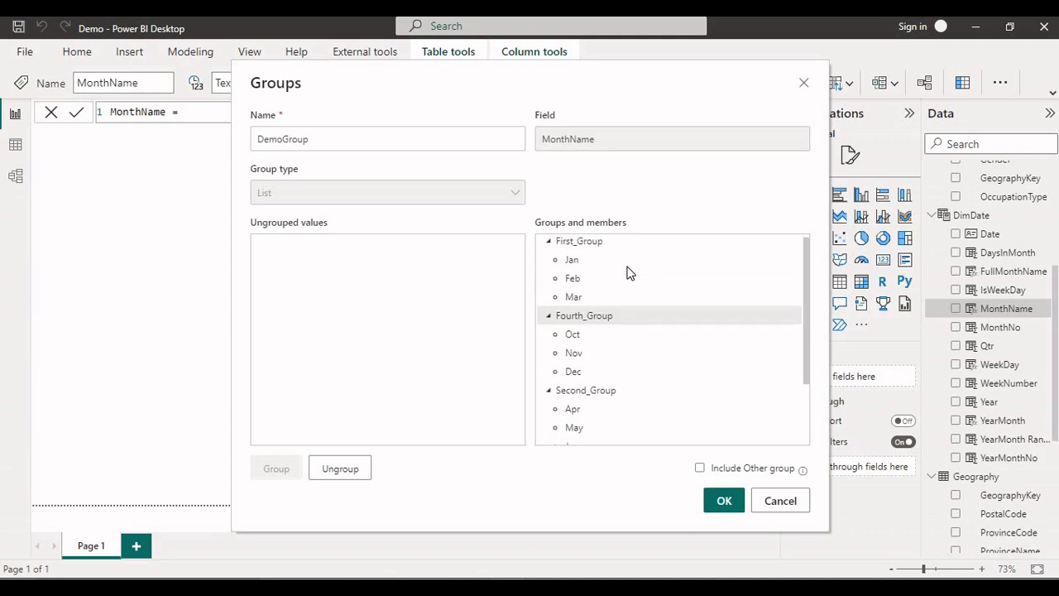
left_click(548, 247)
left_click(548, 265)
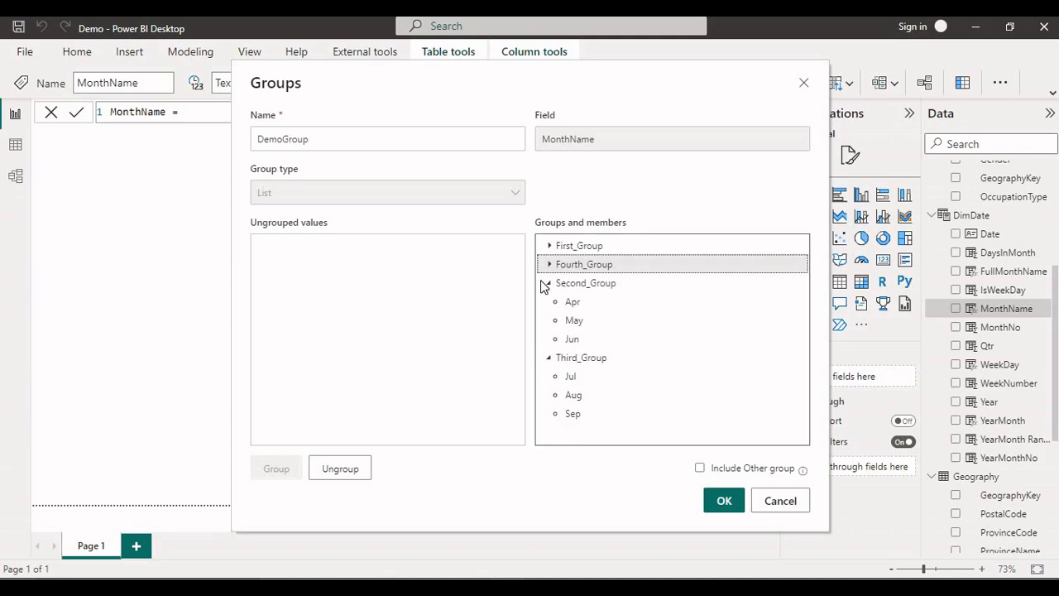
left_click(547, 283)
left_click(550, 302)
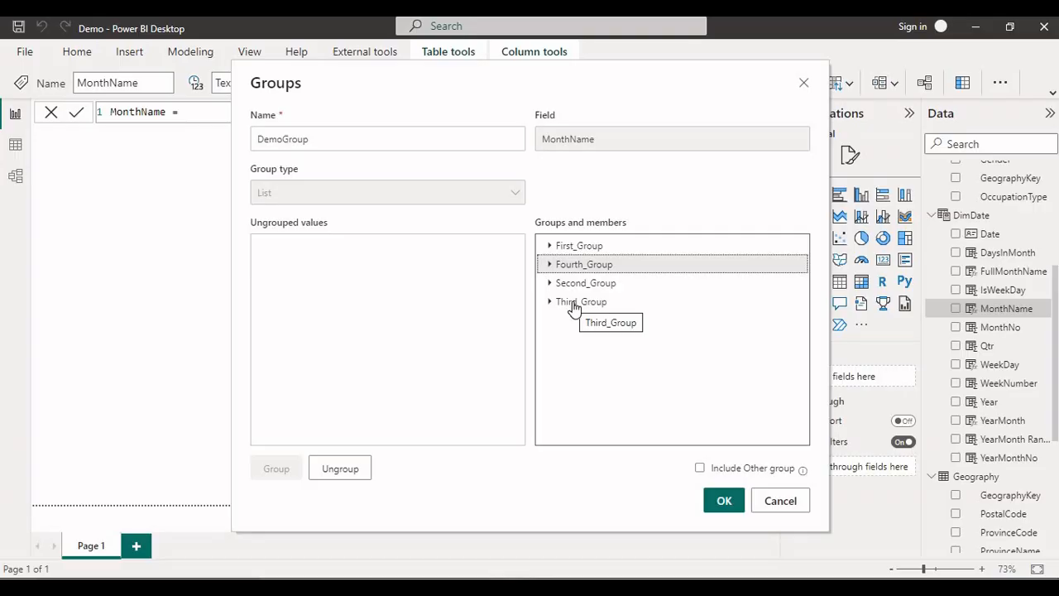
Ungroup Third_Group, regroup the values Jul, Aug and Sep, and name the group Third_Group again.
left_click(573, 303)
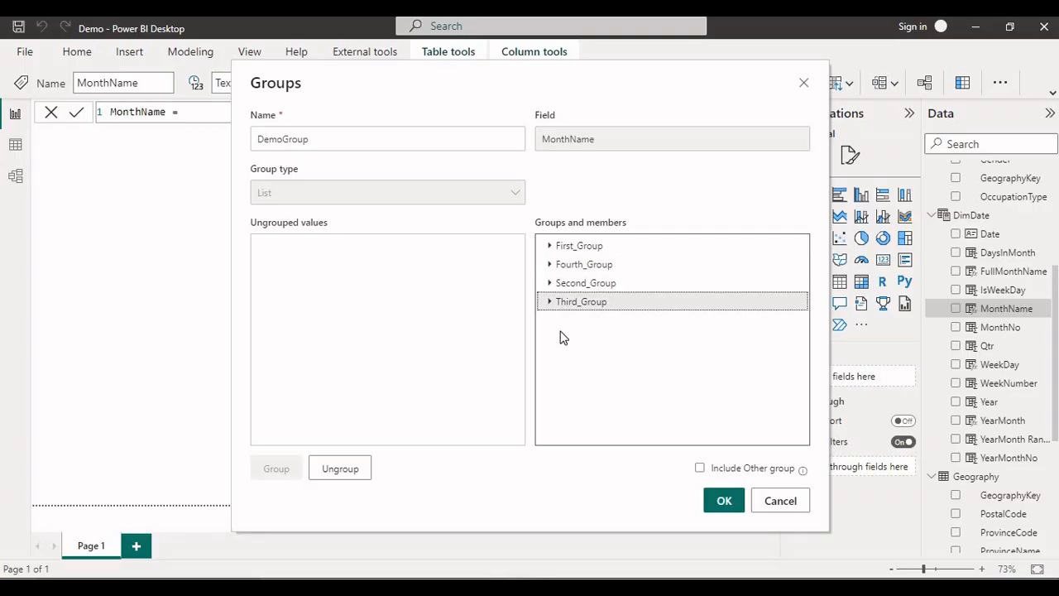
left_click(353, 466)
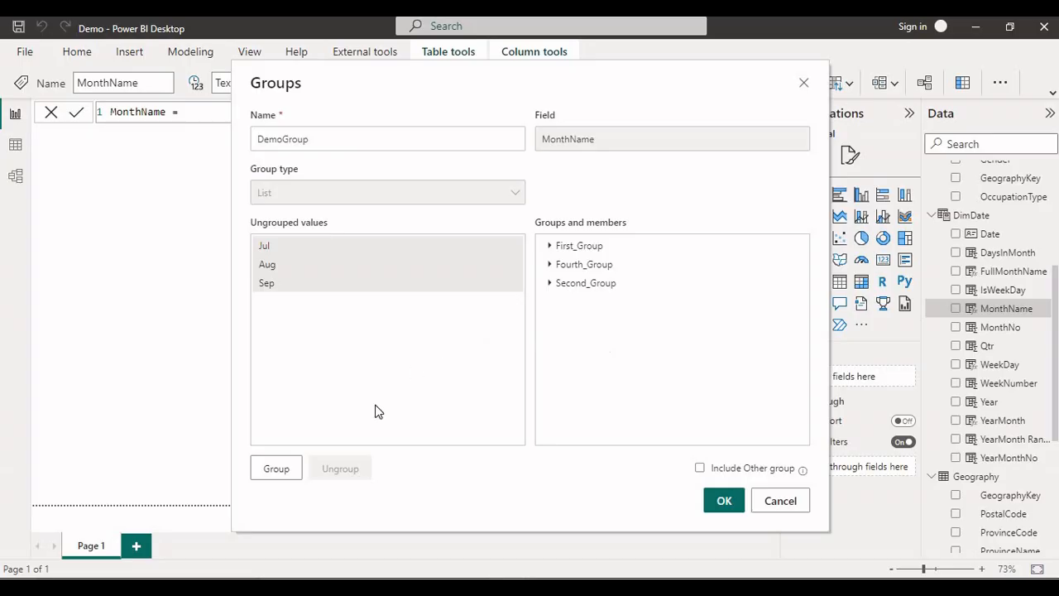
left_click(273, 468)
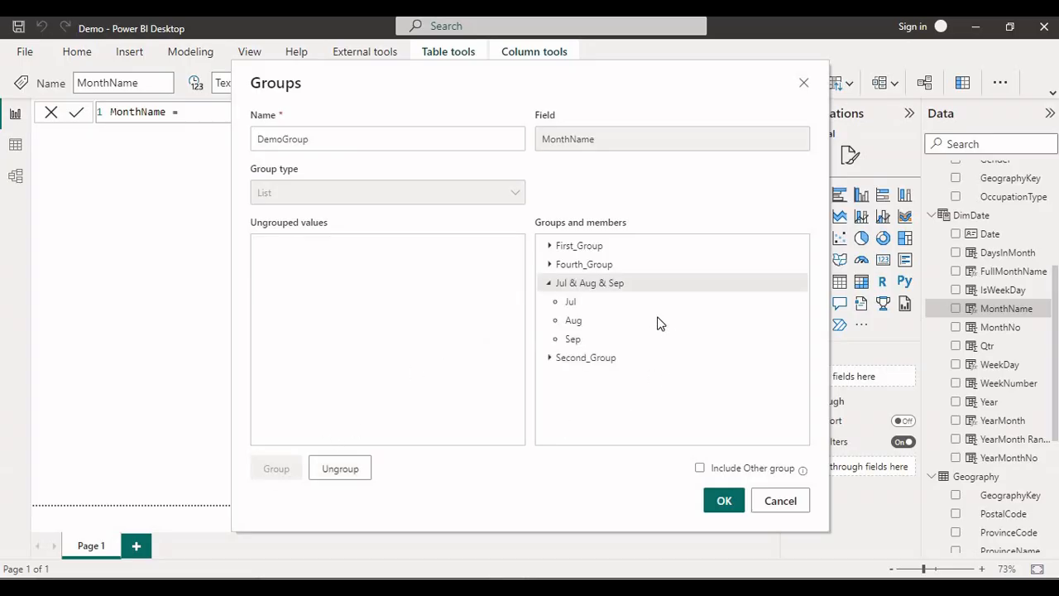
double_click(624, 284)
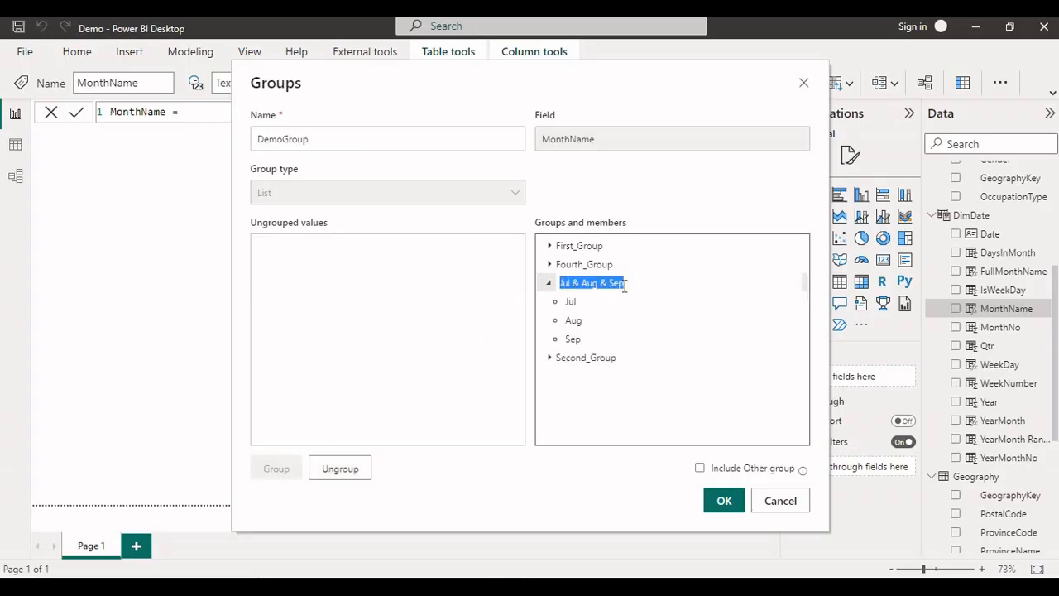
type("T")
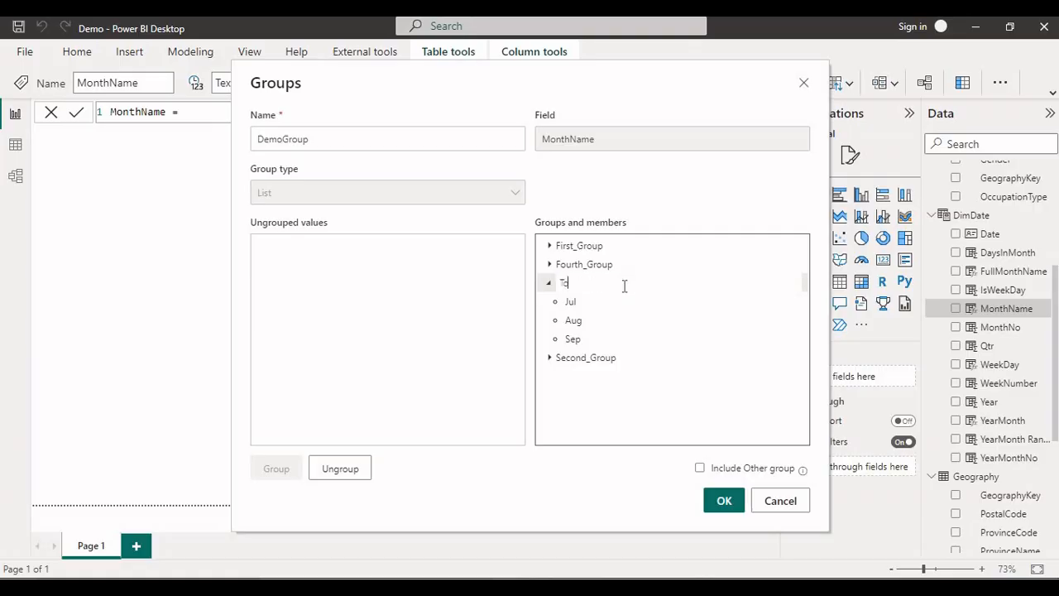
type("hr")
type("ird_Gr")
type("oup")
Save the data group and examine the DemoGroup column's values in the DimDate table data, leaving them unfiltered.
left_click(724, 501)
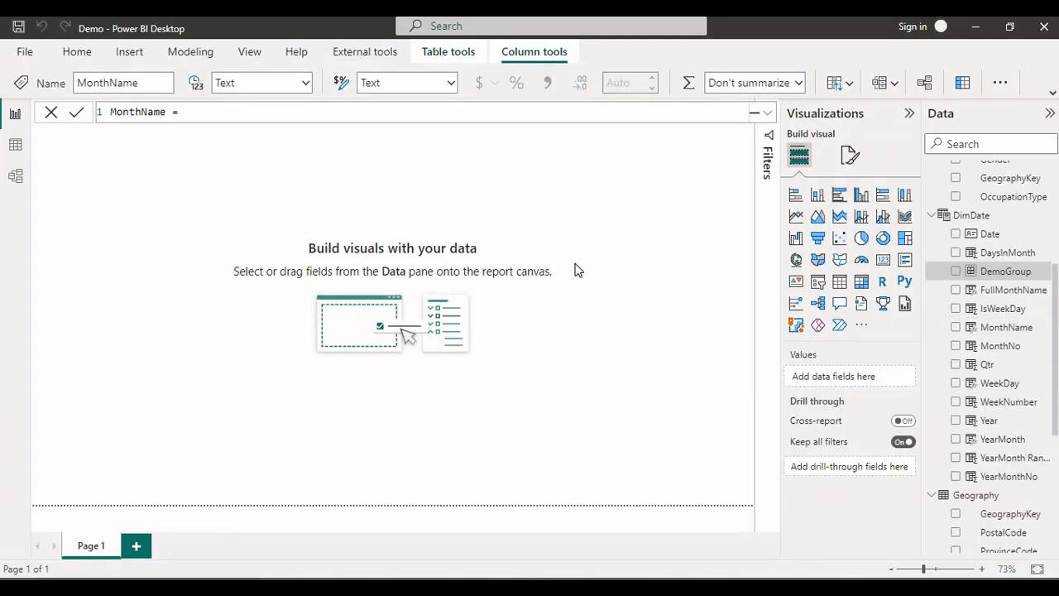
left_click(997, 273)
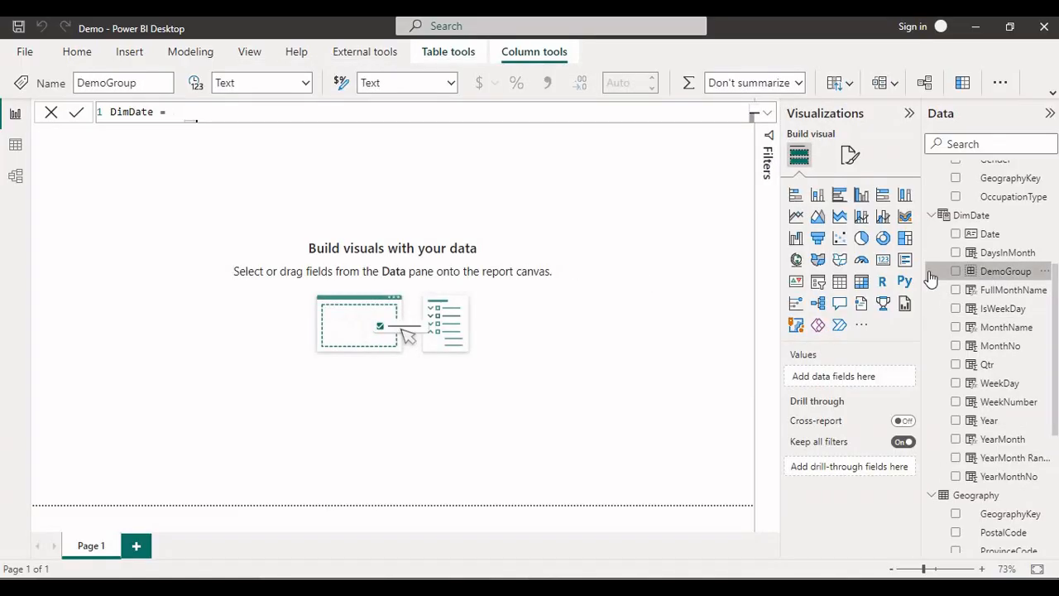
left_click(14, 146)
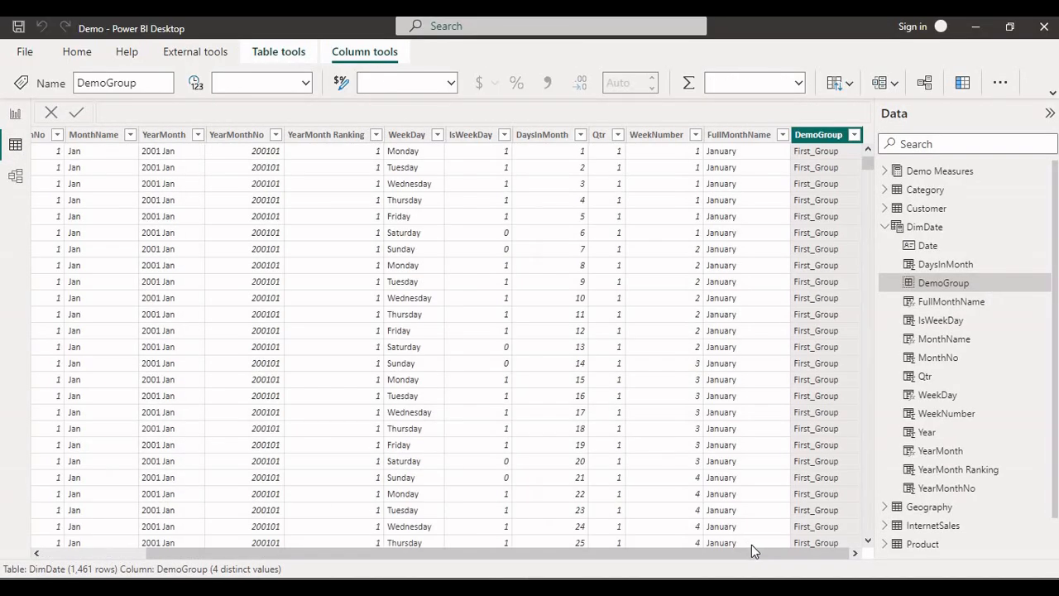
left_click(853, 136)
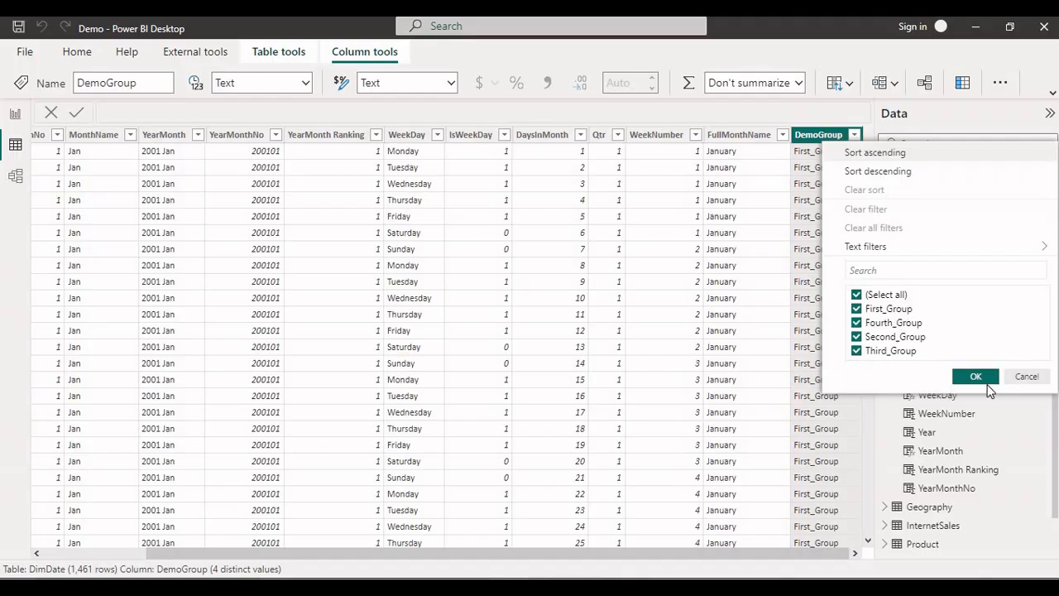
left_click(1022, 379)
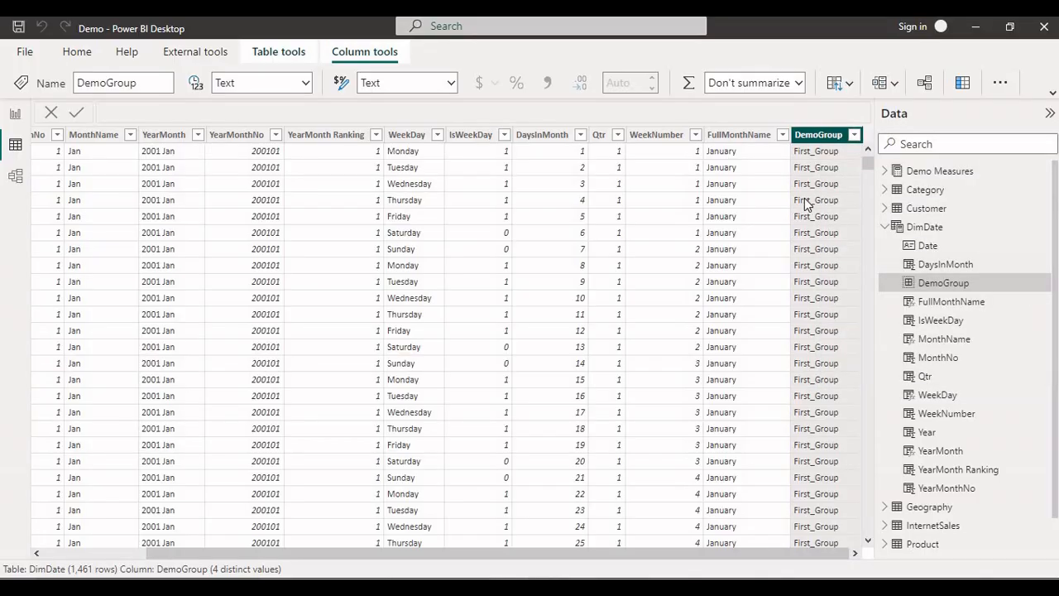
Add a stacked column chart to the report page, widen it and place it near the page's upper middle.
left_click(15, 114)
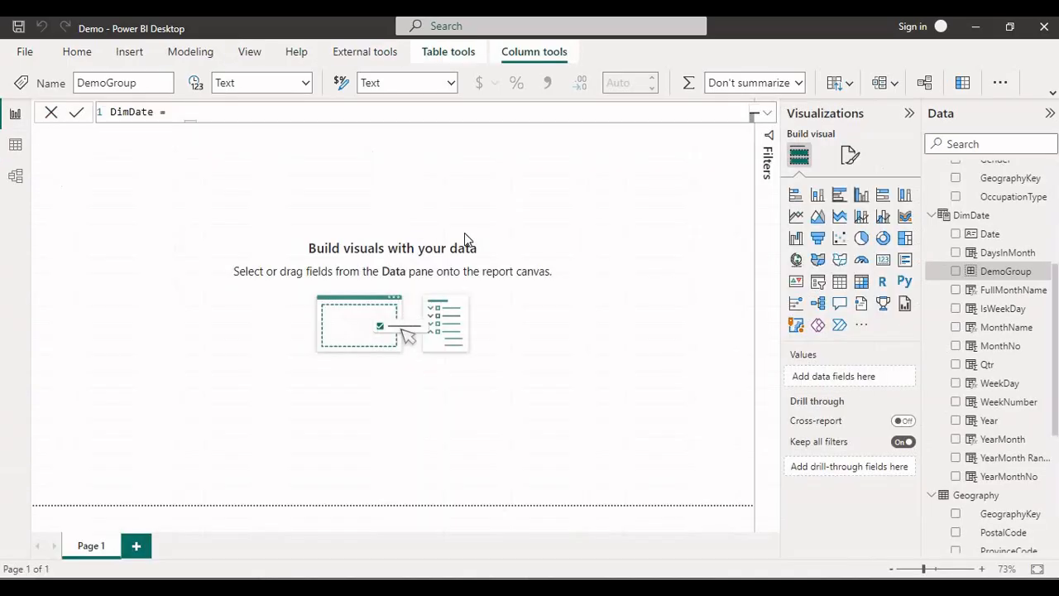
left_click(818, 195)
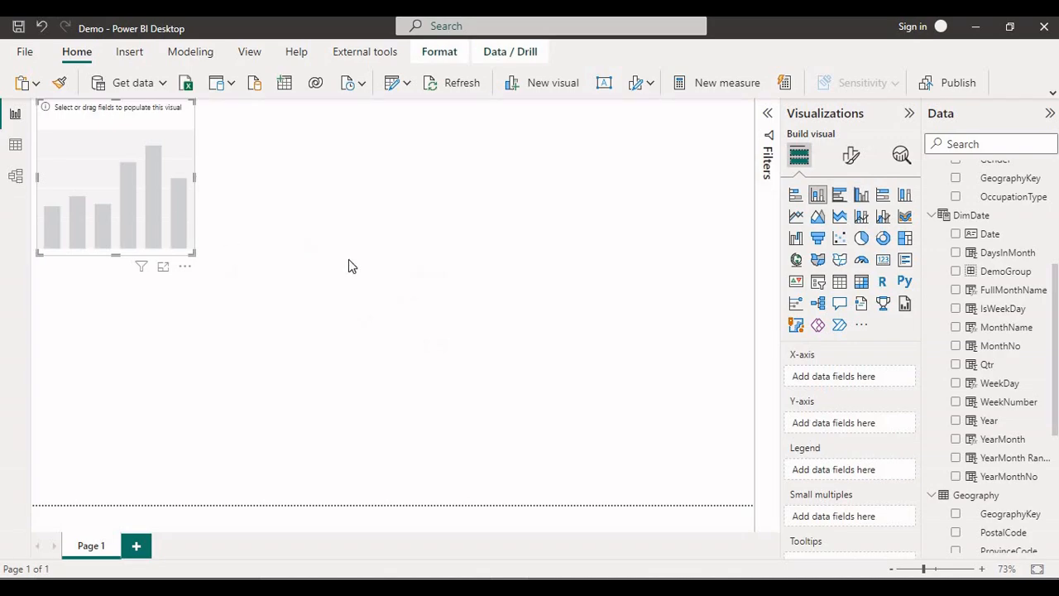
left_click_drag(176, 239, 566, 278)
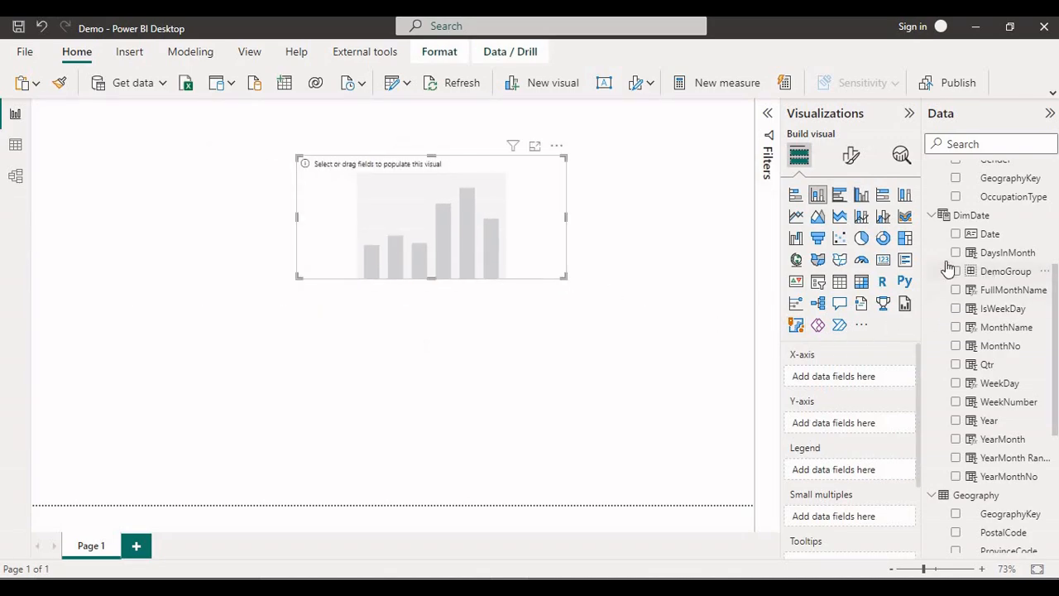
Plot the SalesAmount measure by DemoGroup in the stacked column chart.
left_click_drag(950, 270, 414, 254)
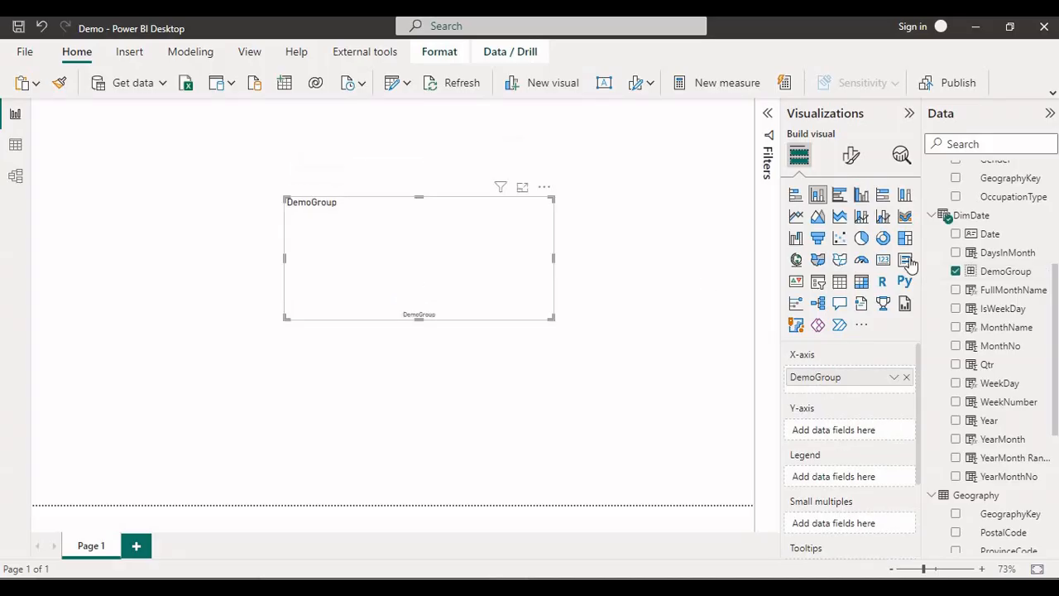
scroll(993, 230, "up", 5)
left_click_drag(1000, 192, 447, 298)
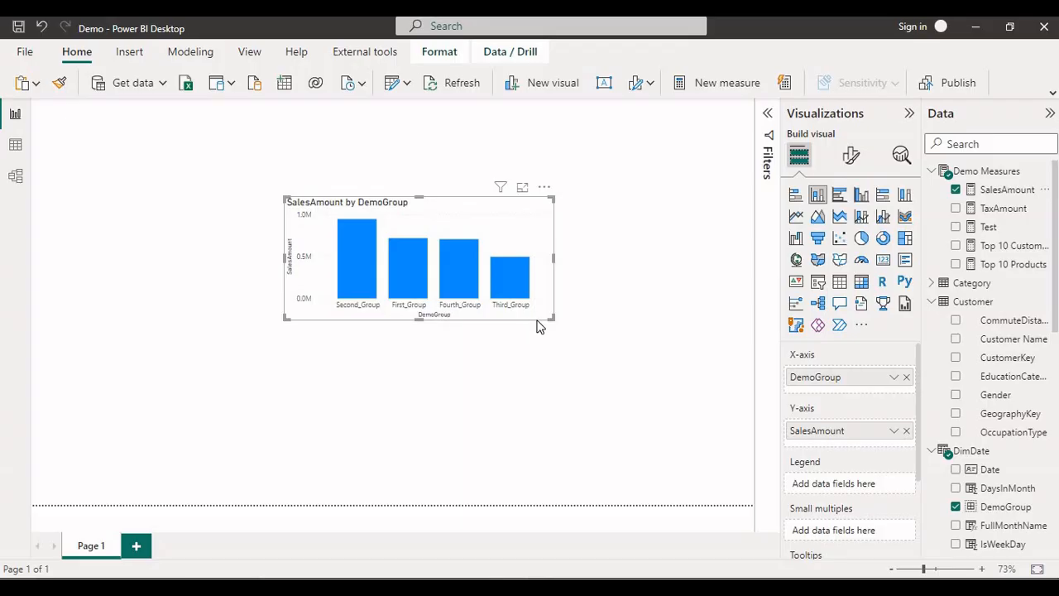
Enlarge the SalesAmount by DemoGroup chart and shift it slightly on the page.
left_click_drag(551, 318, 627, 380)
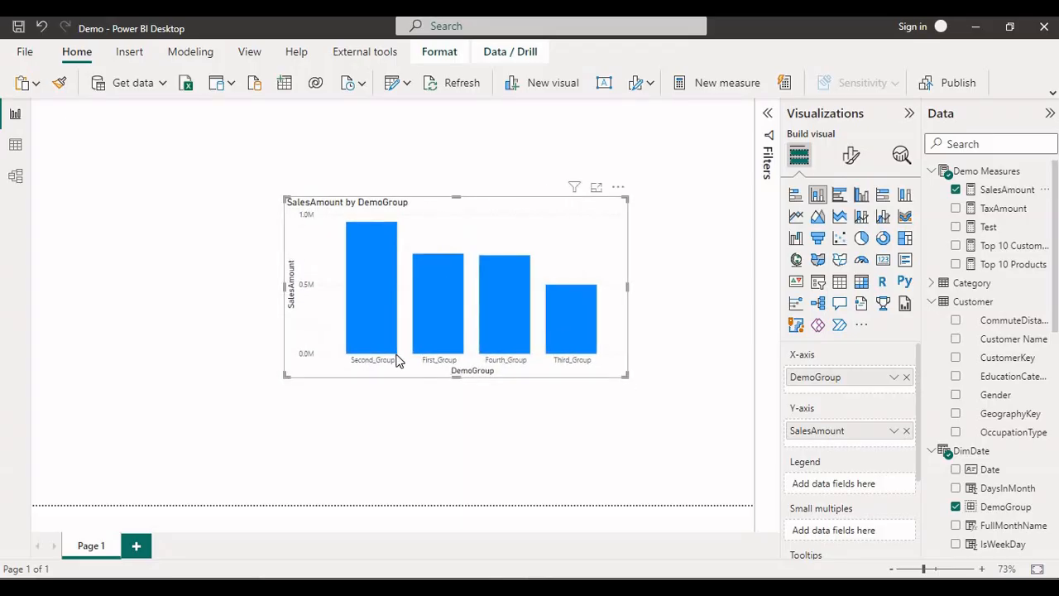
mouse_move(388, 232)
left_click_drag(567, 245, 539, 255)
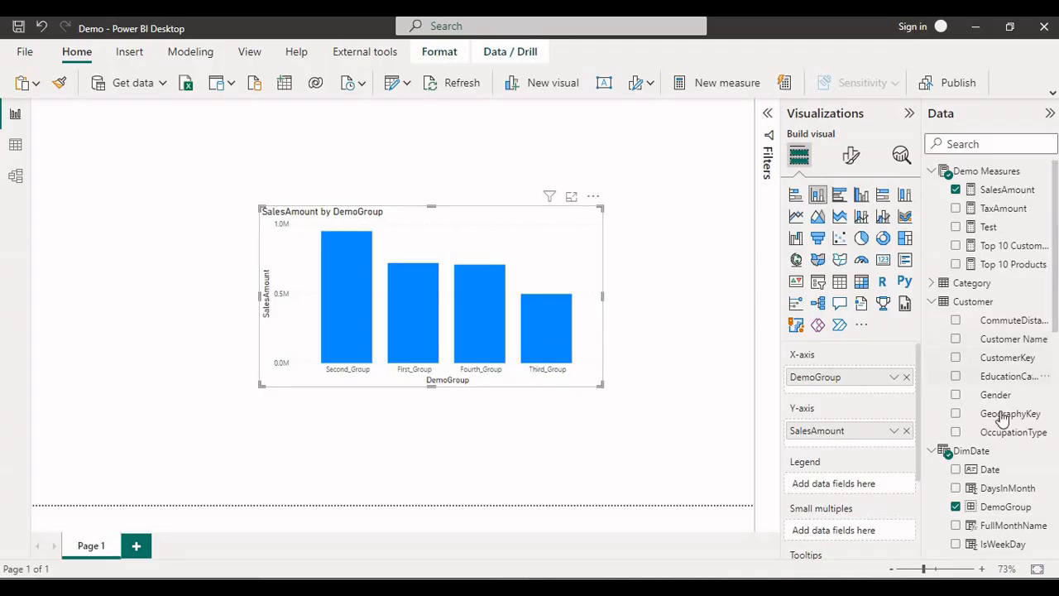
Add MonthName below DemoGroup on the chart's X-axis.
scroll(999, 426, "down", 3)
left_click_drag(1001, 386, 797, 444)
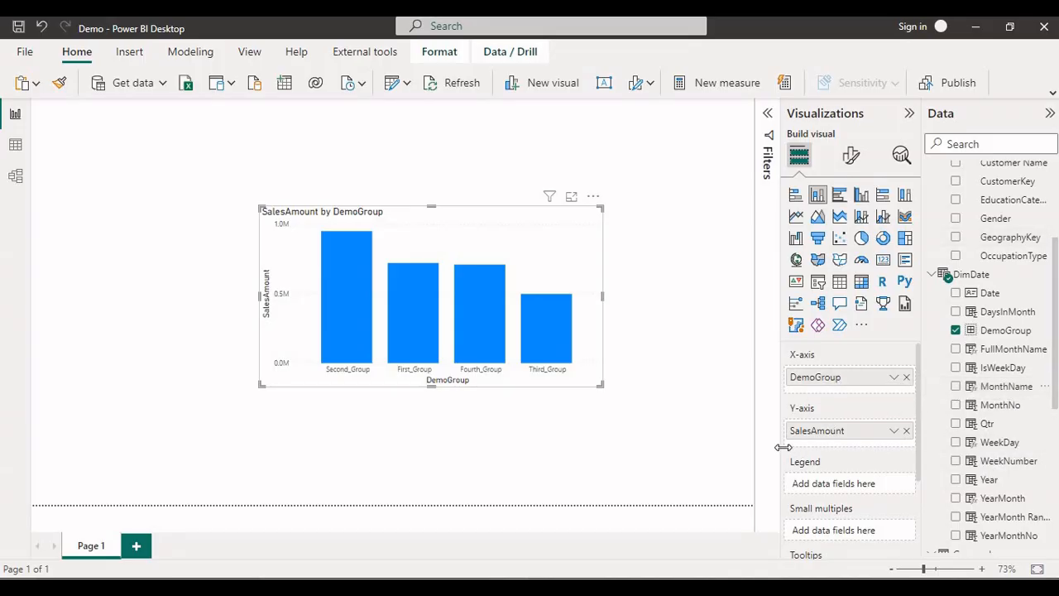
left_click_drag(979, 387, 865, 387)
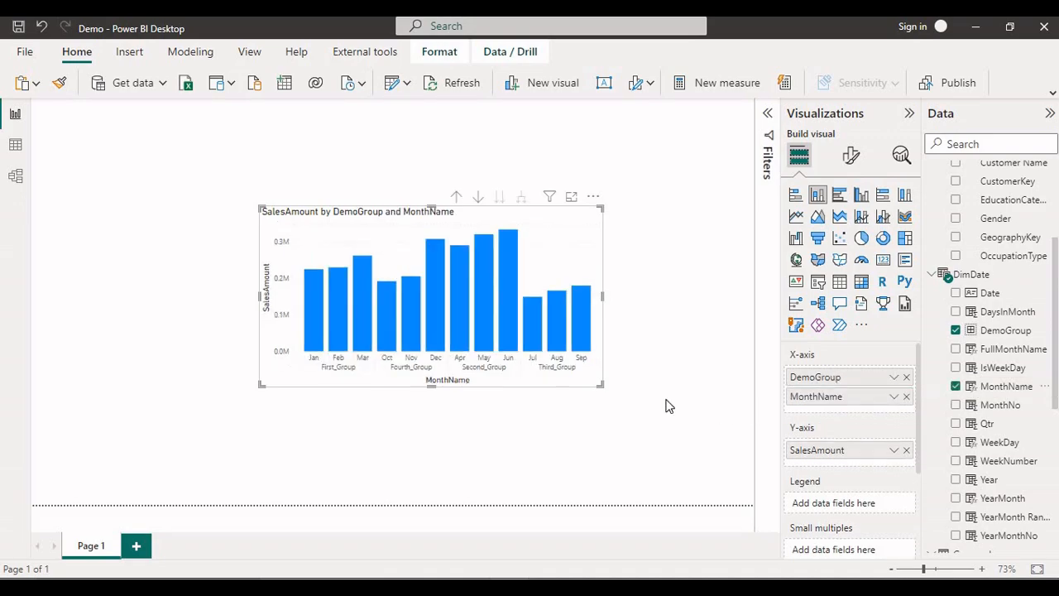
Drill the chart up to the DemoGroup level, and view First_Group's months before returning to that level.
left_click(461, 198)
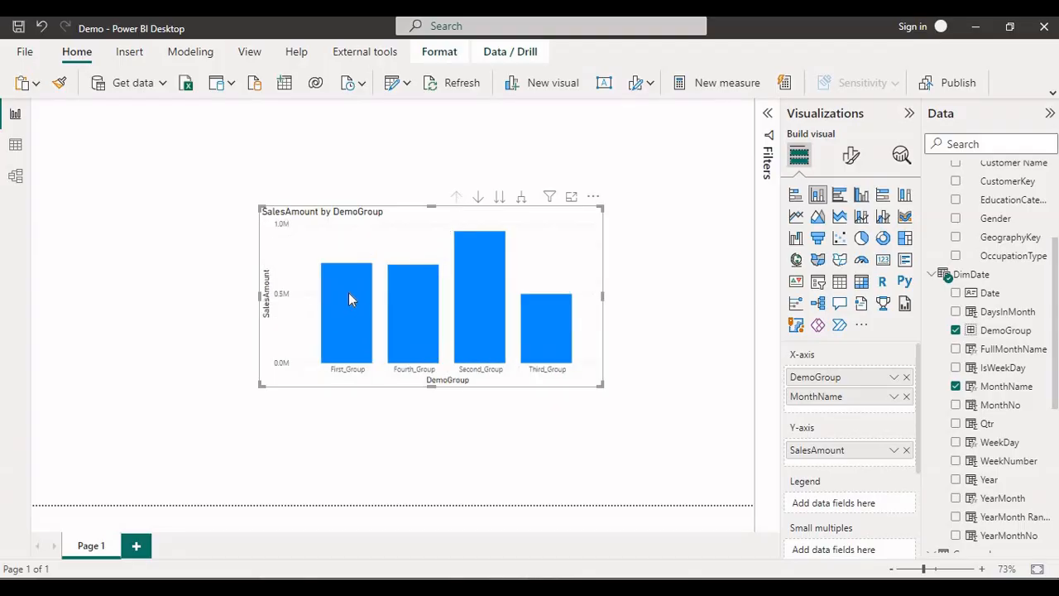
right_click(349, 295)
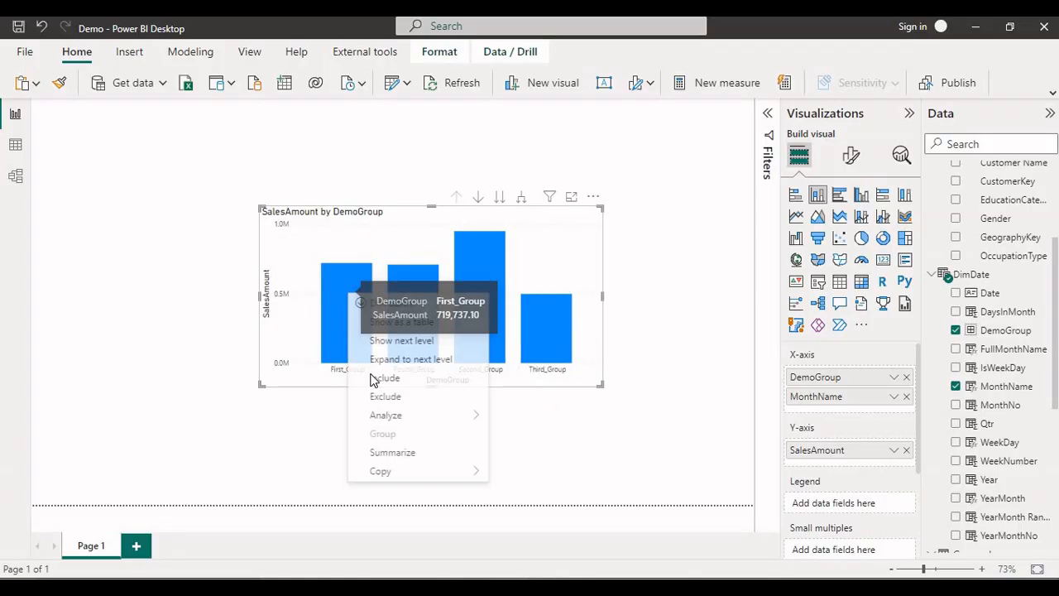
left_click(394, 305)
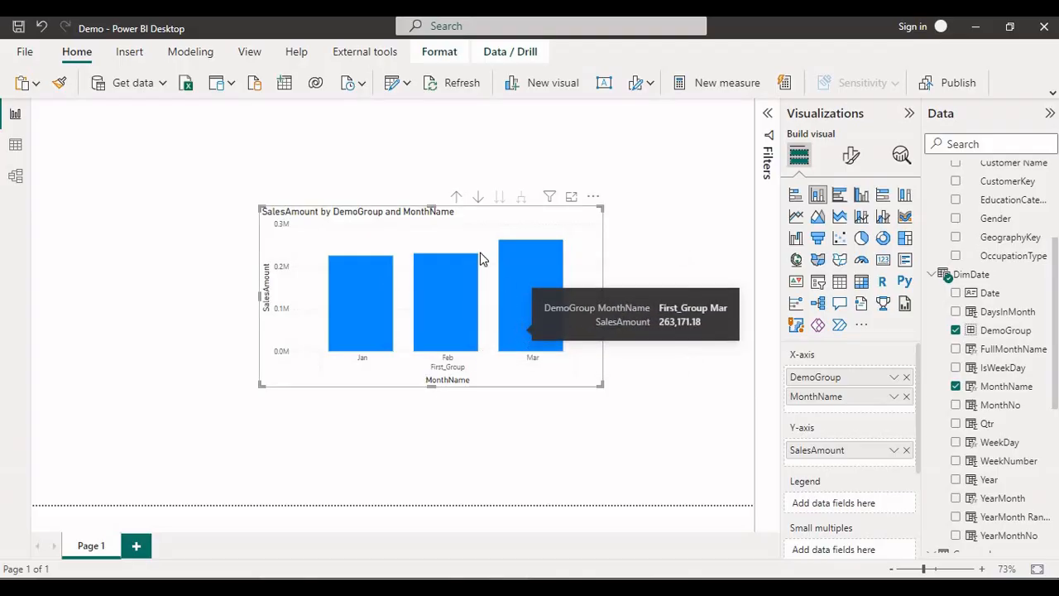
left_click(455, 197)
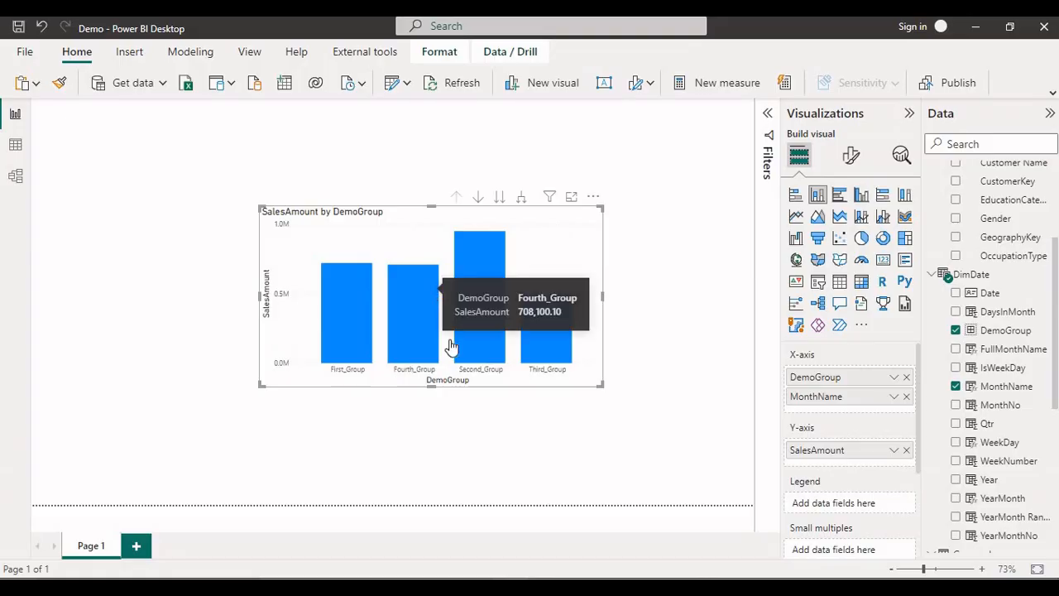
Drill down into Fourth_Group's months in the chart and return to the group level.
right_click(430, 291)
left_click(502, 303)
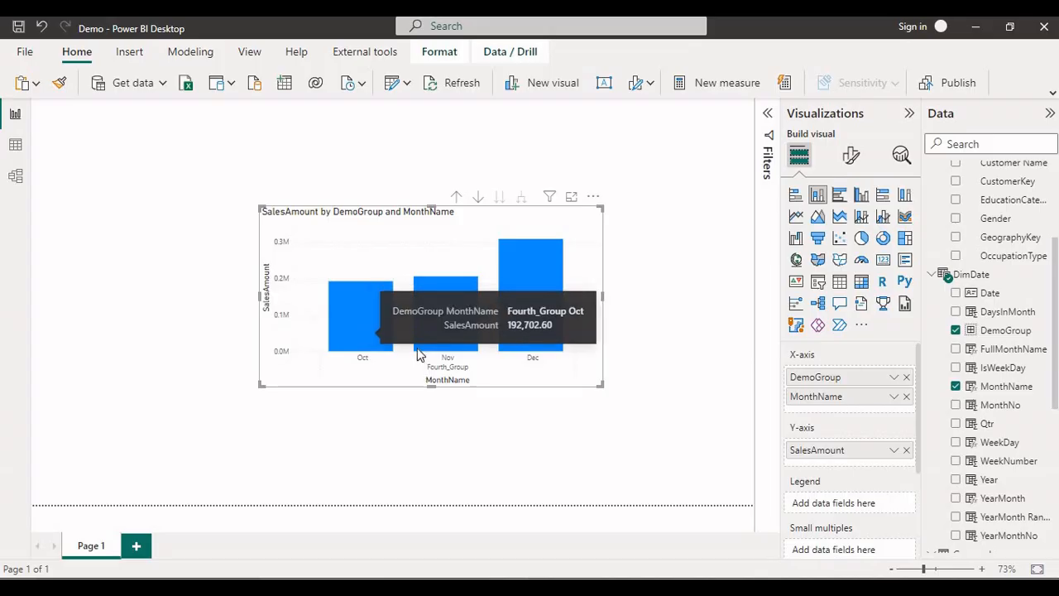
left_click(457, 197)
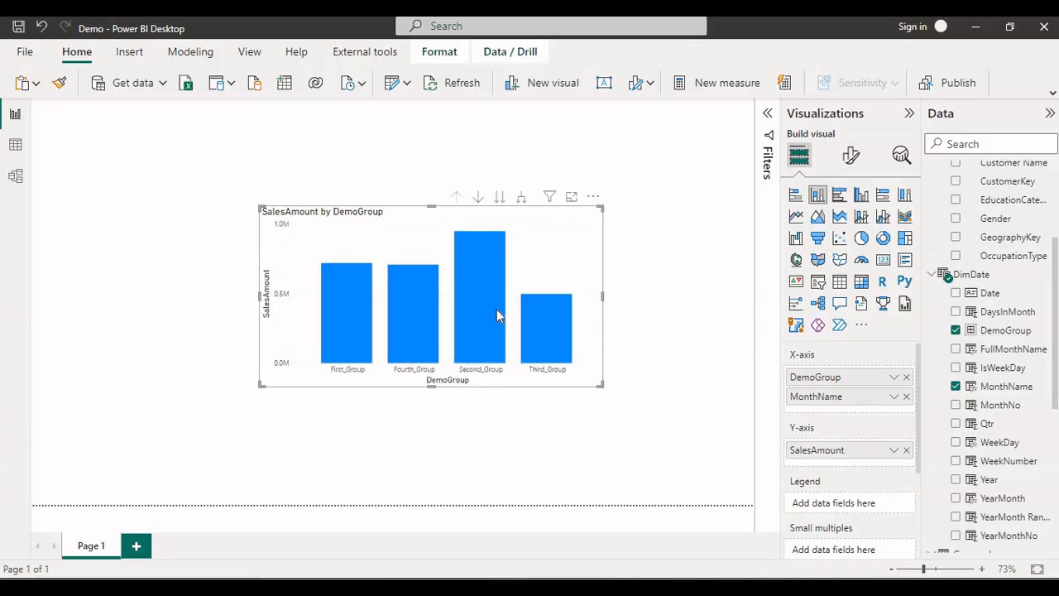
Drill down into Second_Group's months in the chart, and return to the report page after viewing the table data.
right_click(487, 281)
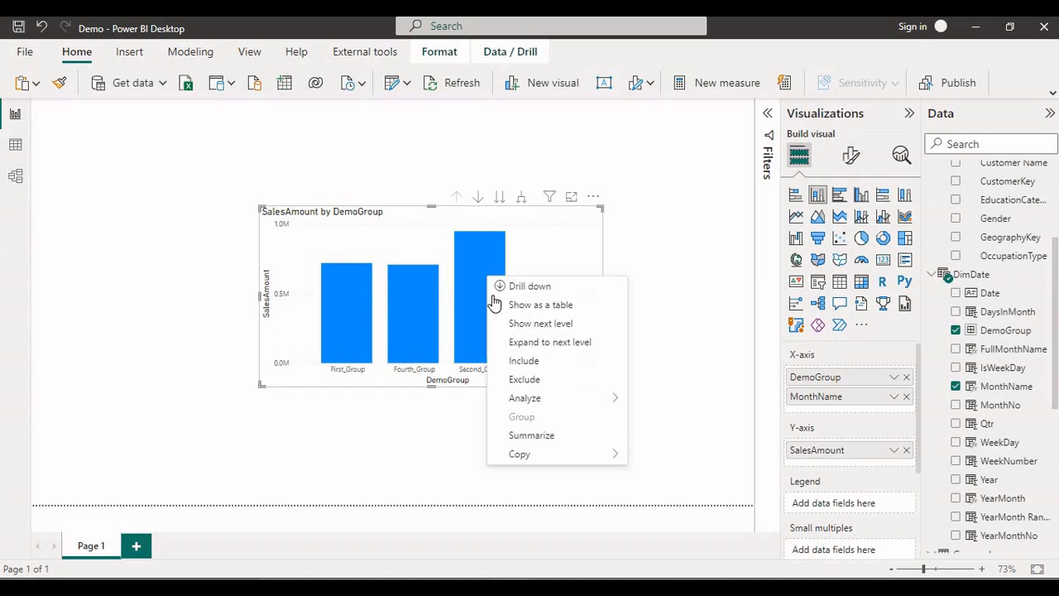
left_click(520, 287)
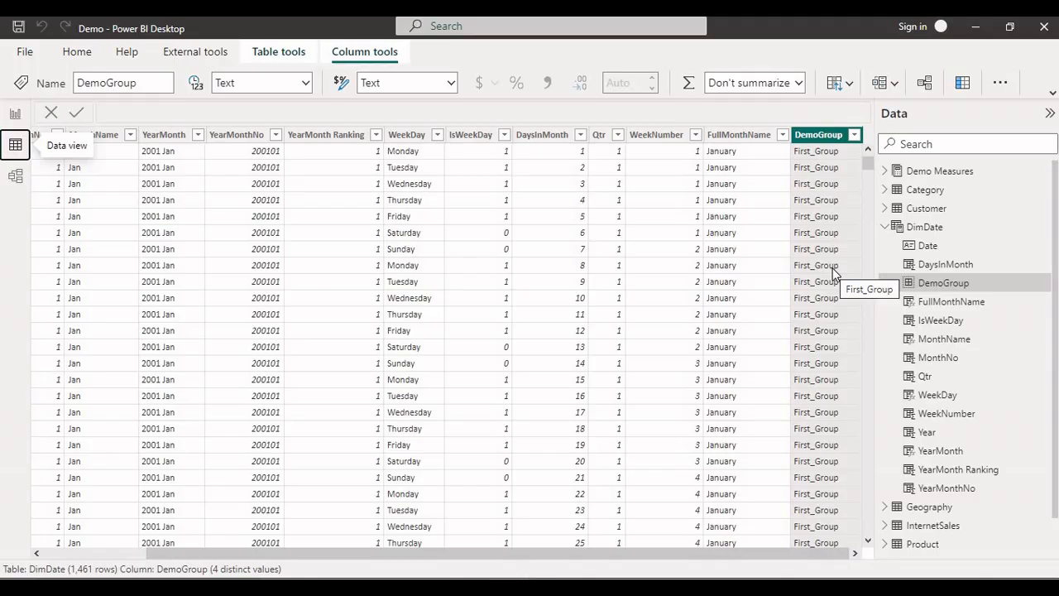
left_click(15, 113)
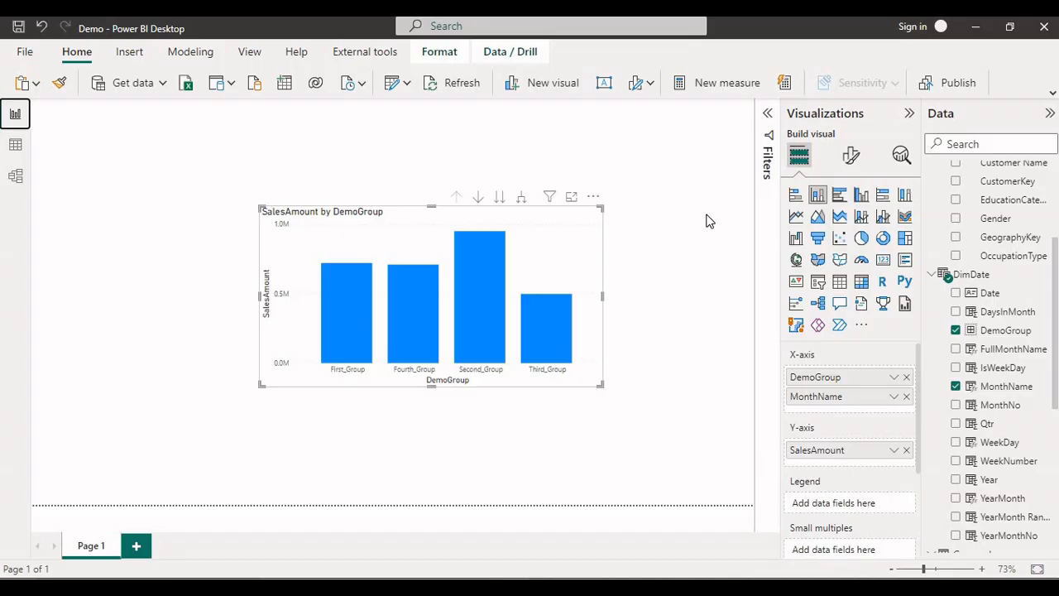
Open the DemoGroup data group for editing and select Third_Group.
left_click(1019, 339)
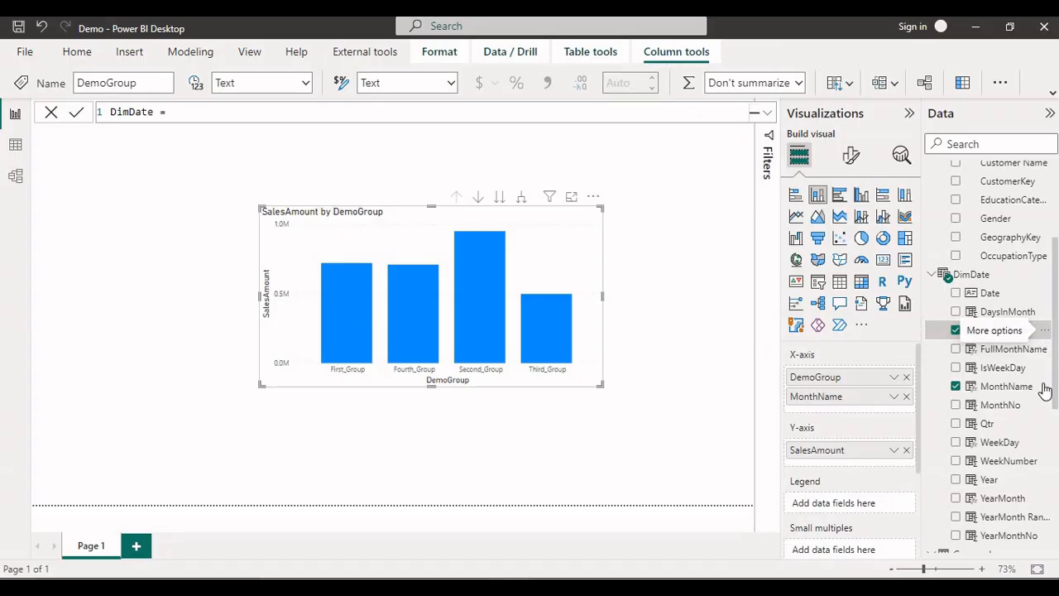
left_click(1045, 330)
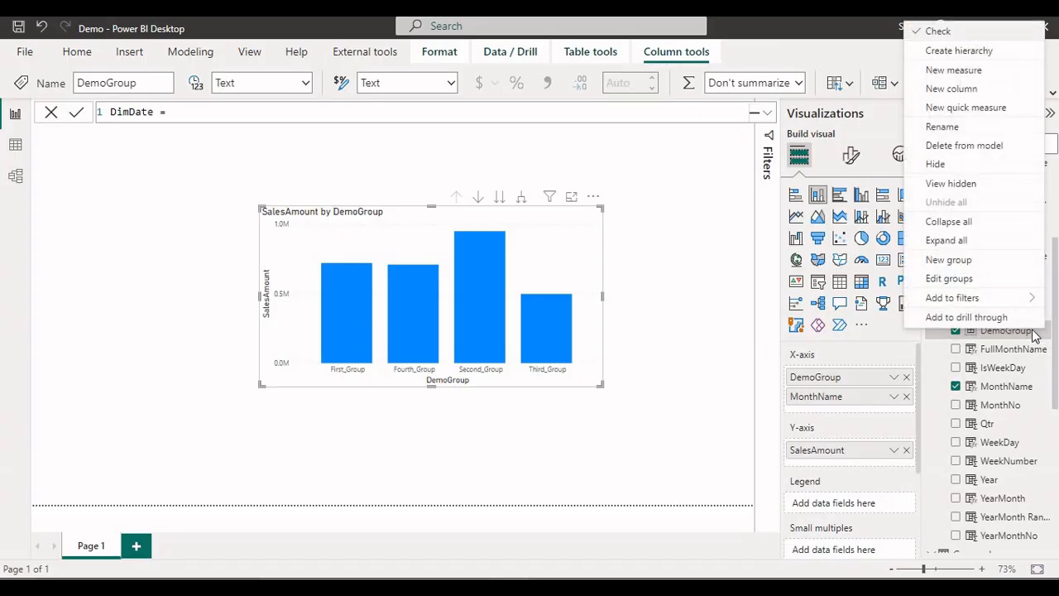
left_click(1042, 331)
left_click(894, 86)
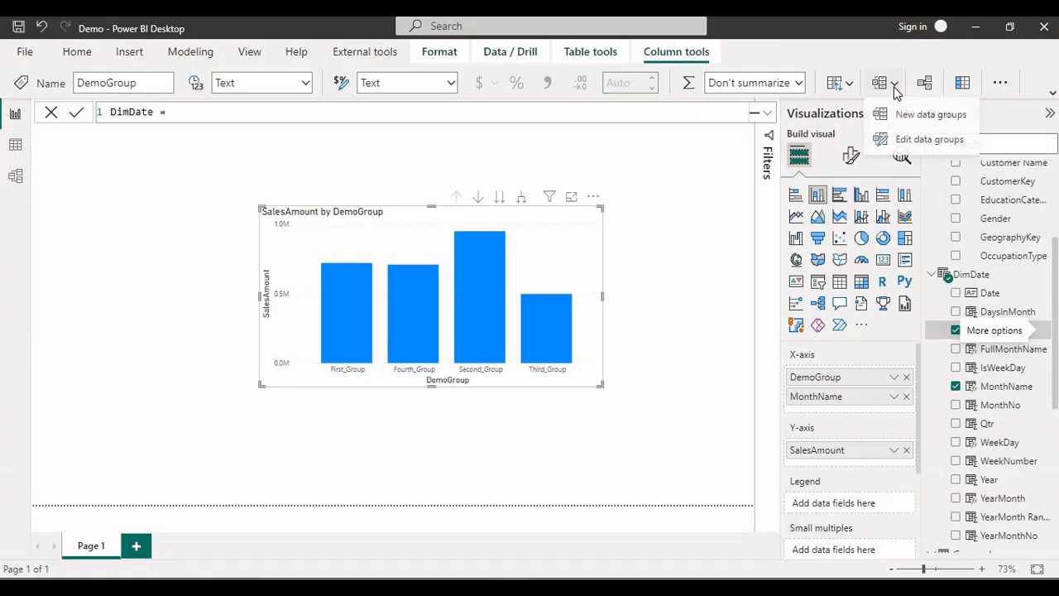
left_click(918, 142)
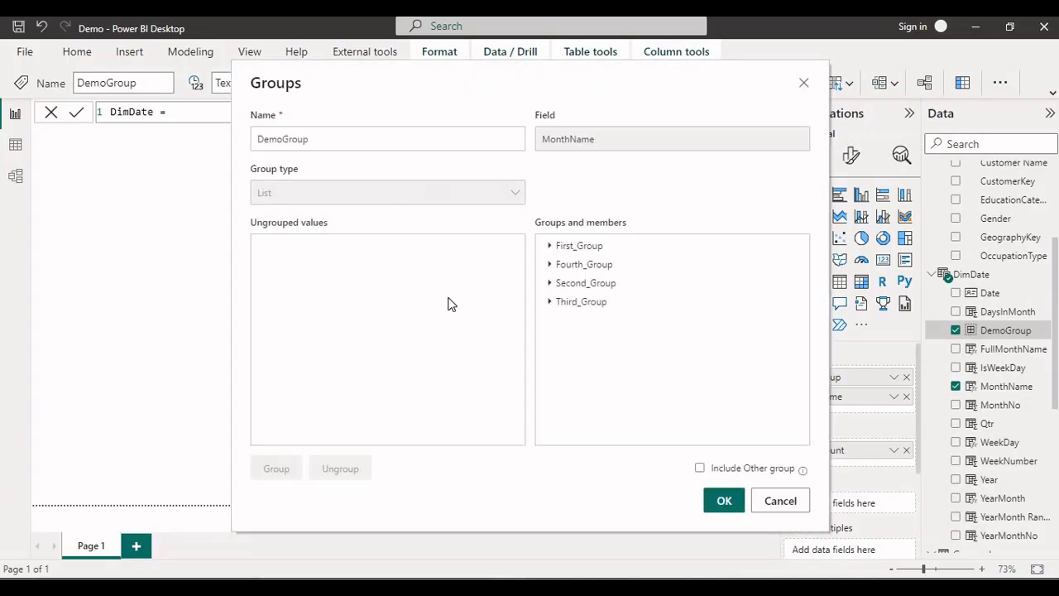
left_click(575, 306)
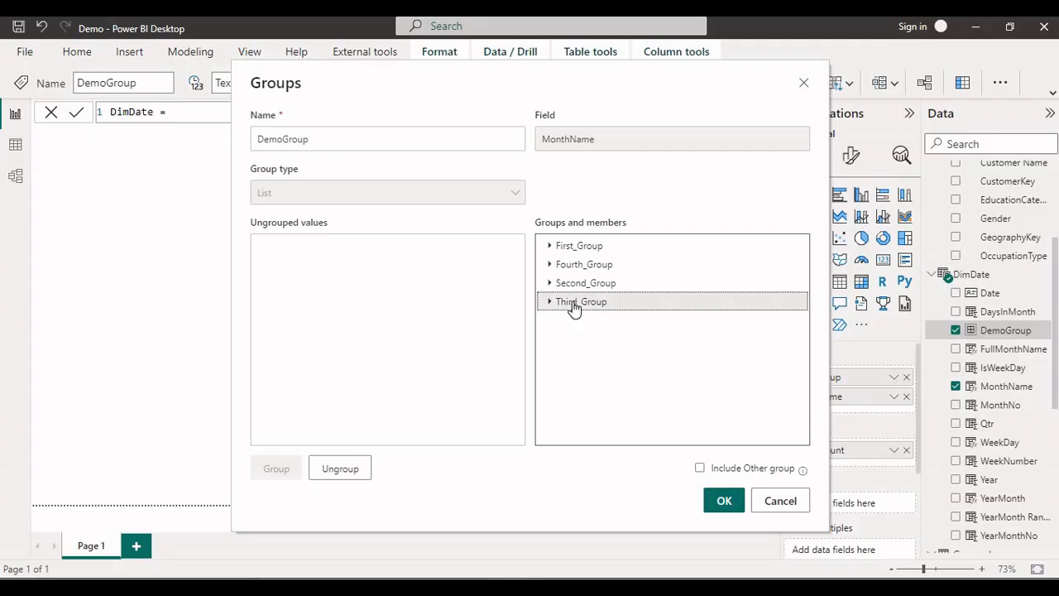